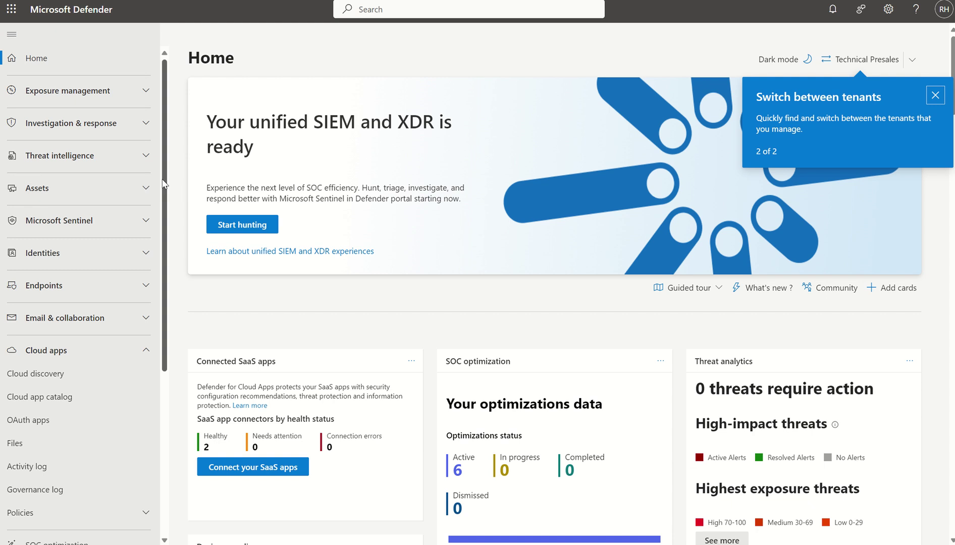
Scroll the Defender left navigation down to reach System > Settings.
{"action": "left_click_drag", "start_coordinate": [162, 184], "coordinate": [142, 355]}
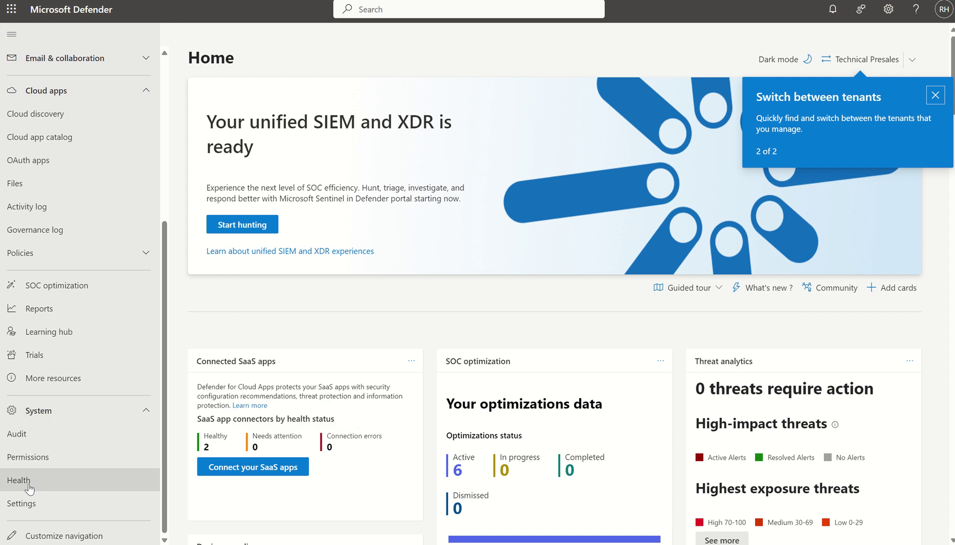
Open Settings > Endpoints and scroll through the Advanced features list.
{"action": "left_click", "coordinate": [21, 505]}
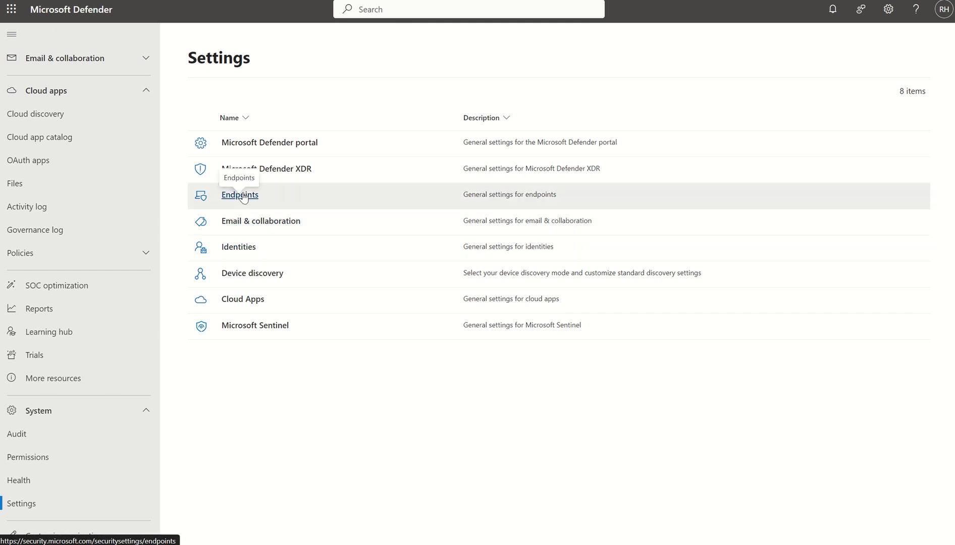
{"action": "left_click", "coordinate": [243, 196]}
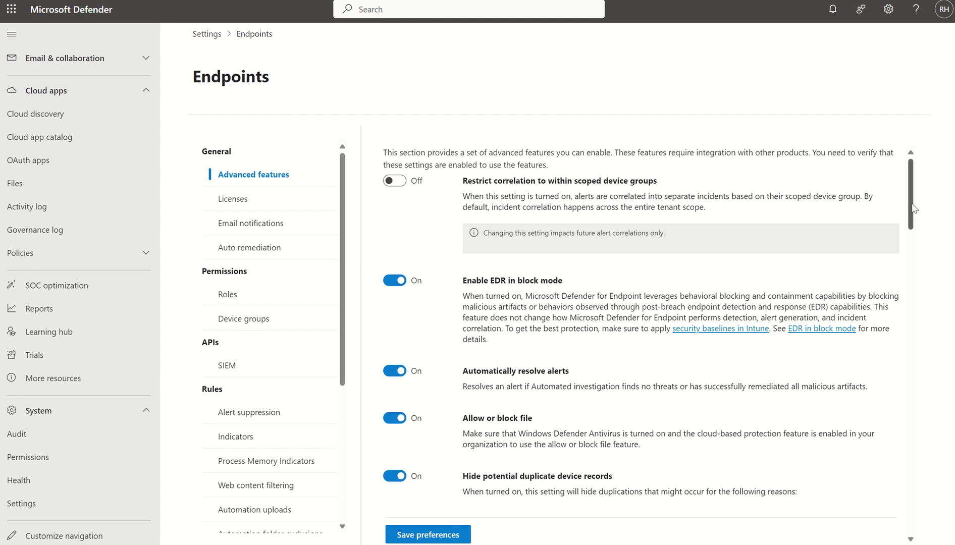
{"action": "left_click_drag", "start_coordinate": [914, 208], "coordinate": [900, 498]}
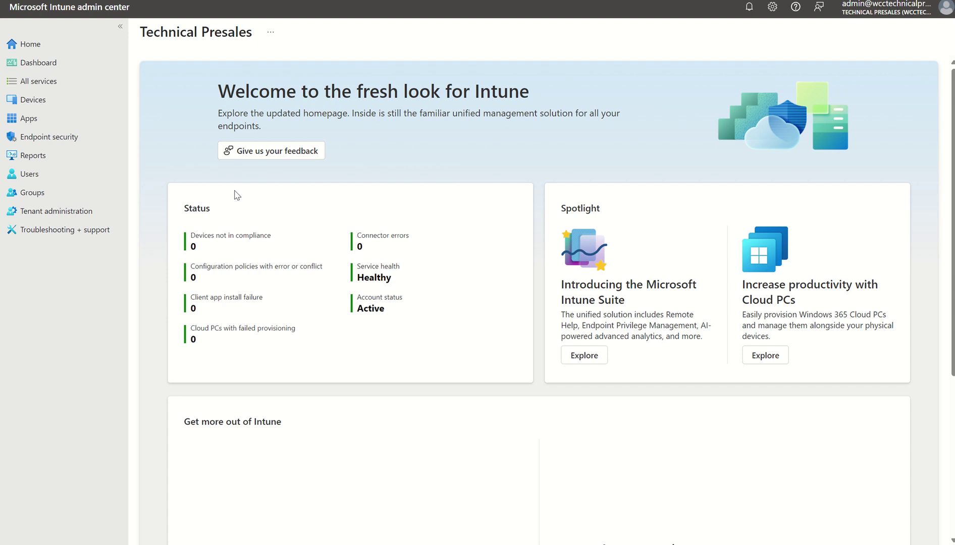
Go from Devices > All devices to the Endpoint security overview in Intune.
{"action": "left_click", "coordinate": [36, 100]}
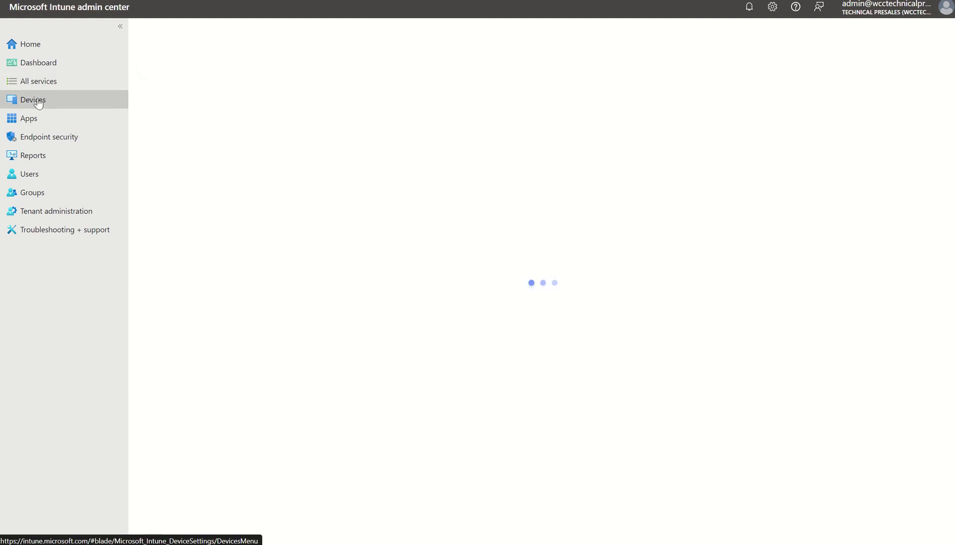
{"action": "left_click", "coordinate": [174, 126]}
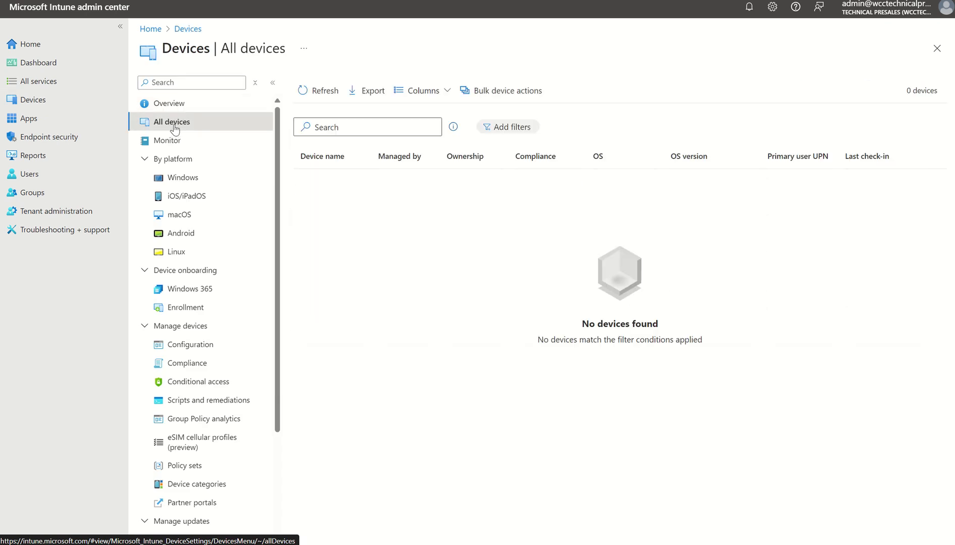
{"action": "left_click", "coordinate": [59, 143]}
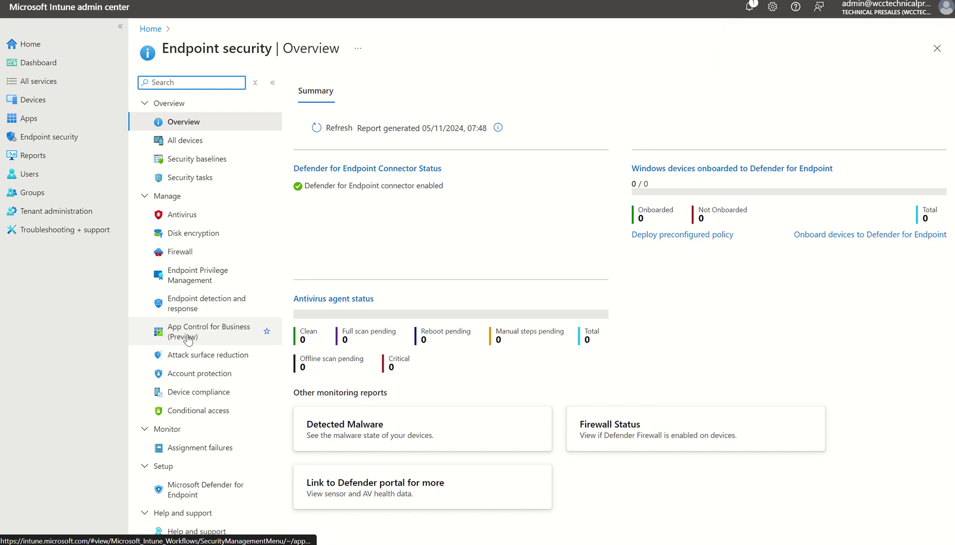
Review the Microsoft Defender for Endpoint connector settings, then view the Endpoint detection and response policies.
{"action": "left_click", "coordinate": [168, 491]}
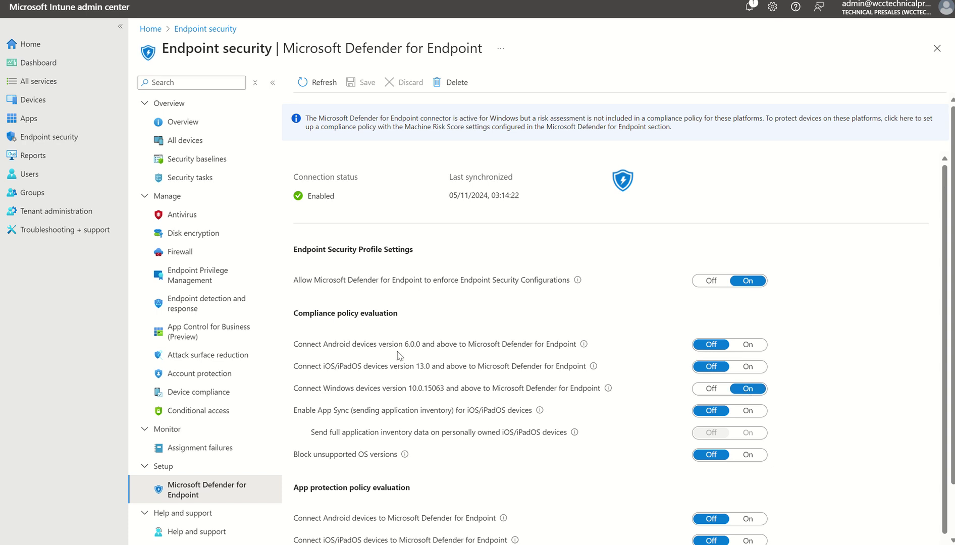
{"action": "left_click", "coordinate": [206, 310]}
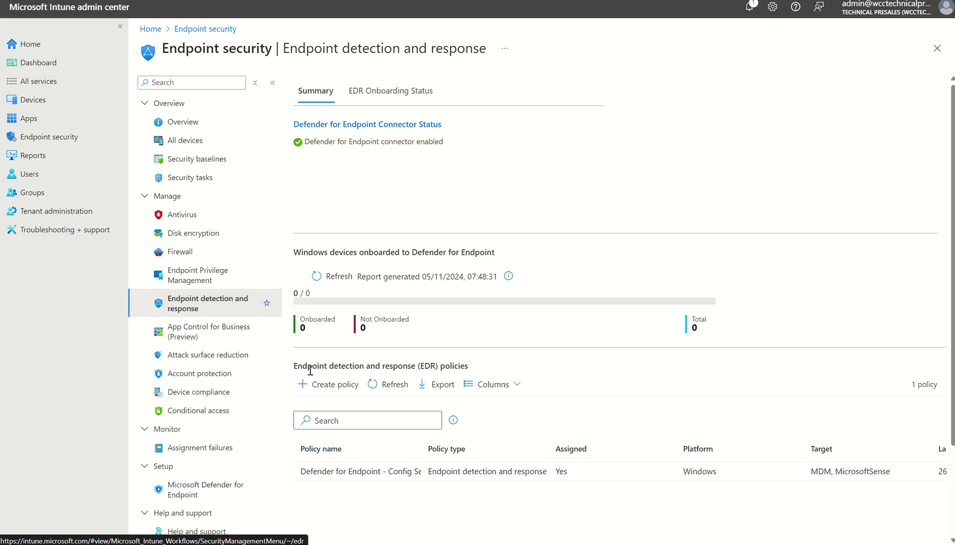
Create a policy with platform Windows and profile Endpoint detection and response.
{"action": "left_click", "coordinate": [326, 389]}
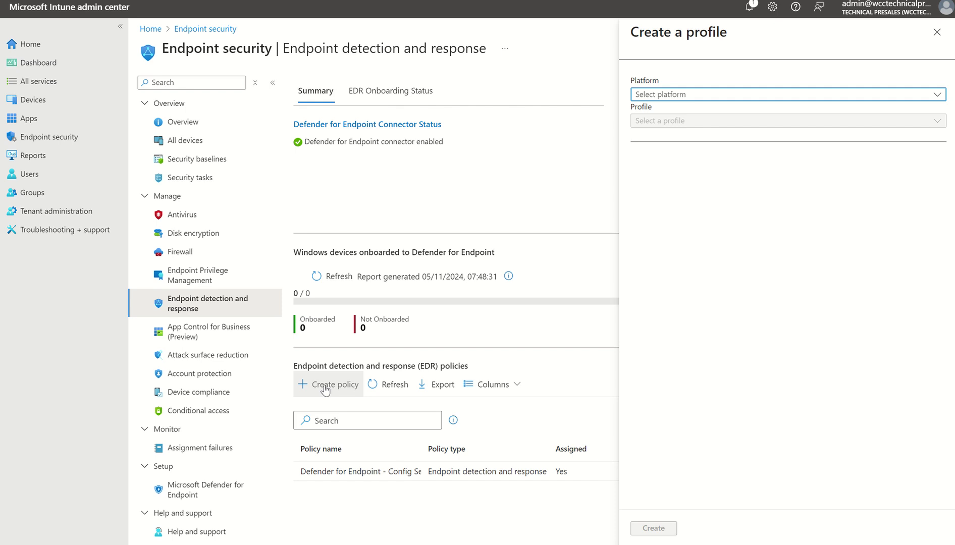
{"action": "left_click", "coordinate": [665, 96]}
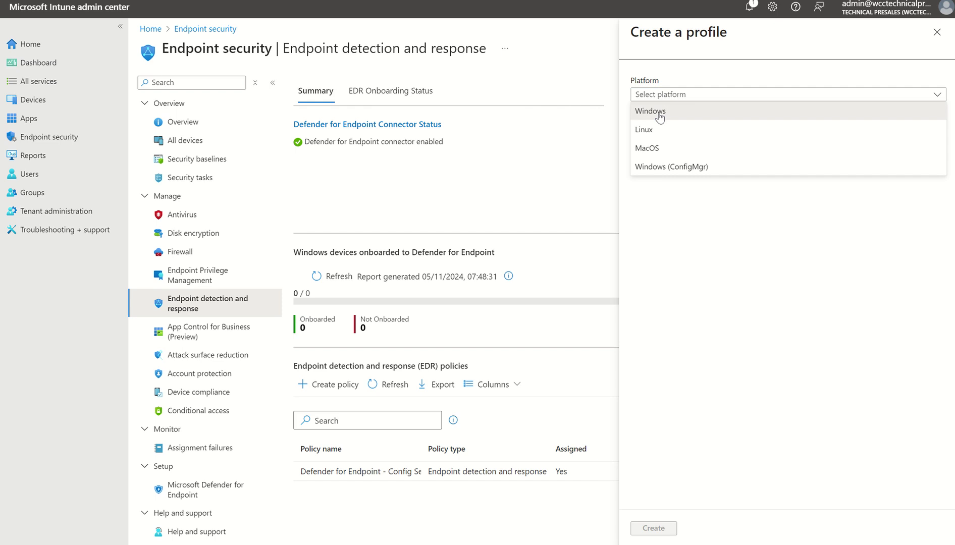
{"action": "left_click", "coordinate": [659, 108]}
{"action": "left_click", "coordinate": [657, 121]}
{"action": "left_click", "coordinate": [658, 140]}
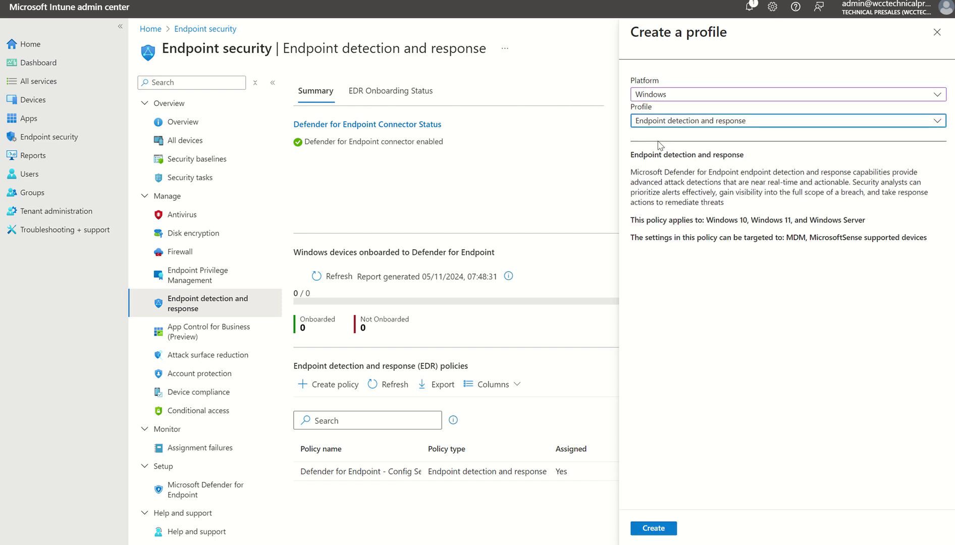
{"action": "left_click", "coordinate": [653, 528]}
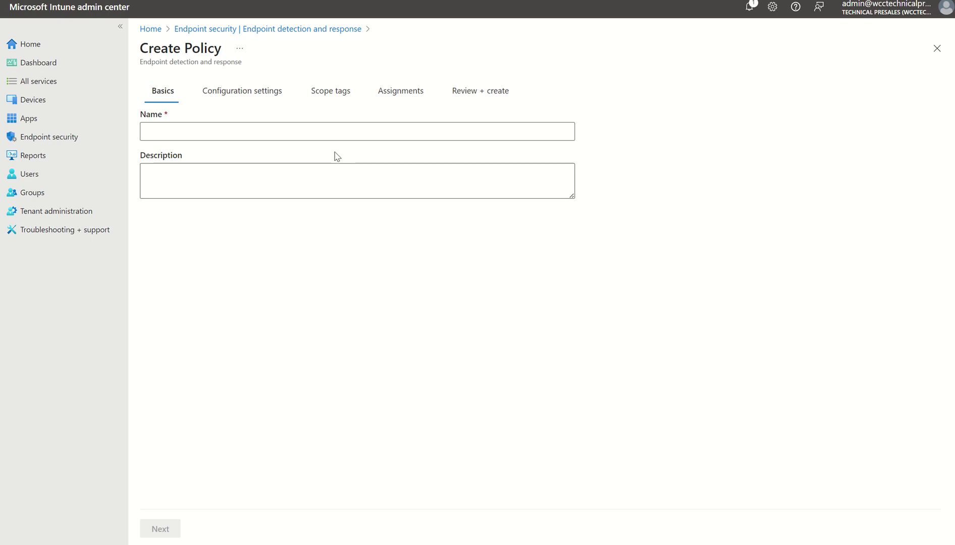
Name the new EDR policy 'Testv2' and advance to Configuration settings.
{"action": "left_click", "coordinate": [293, 138]}
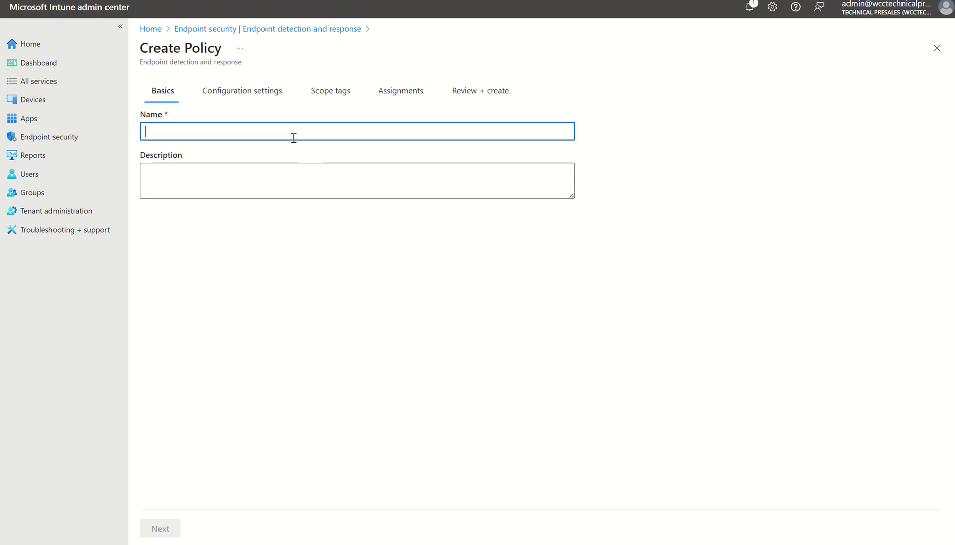
{"action": "type", "text": "Test"}
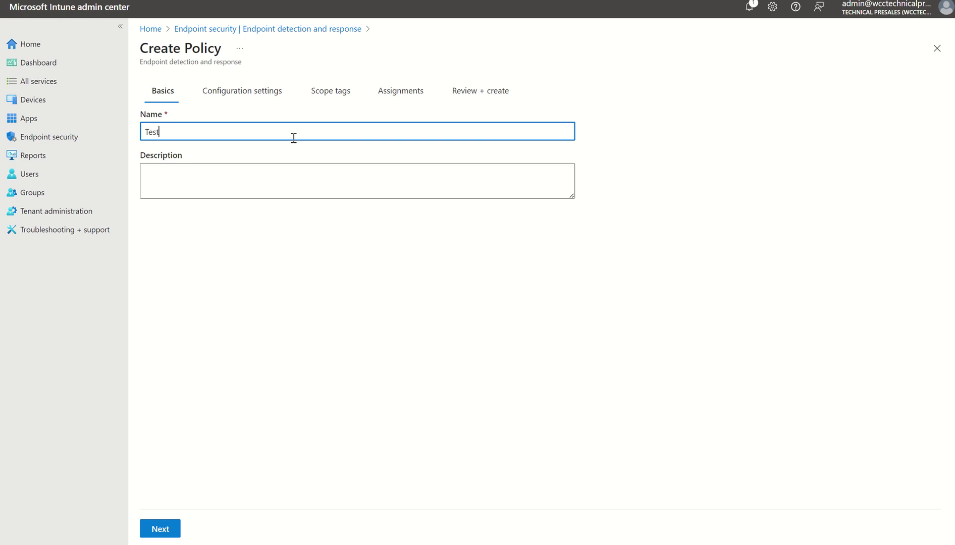
{"action": "type", "text": "v2"}
{"action": "left_click", "coordinate": [168, 525]}
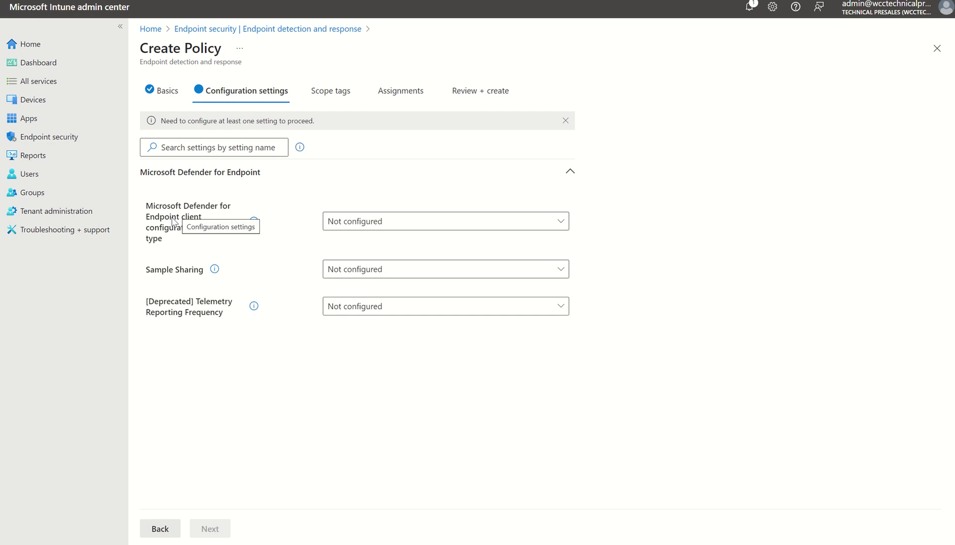
Choose 'Auto from connector' as the client configuration package type and move on to Scope tags.
{"action": "left_click", "coordinate": [356, 228]}
{"action": "left_click", "coordinate": [353, 263]}
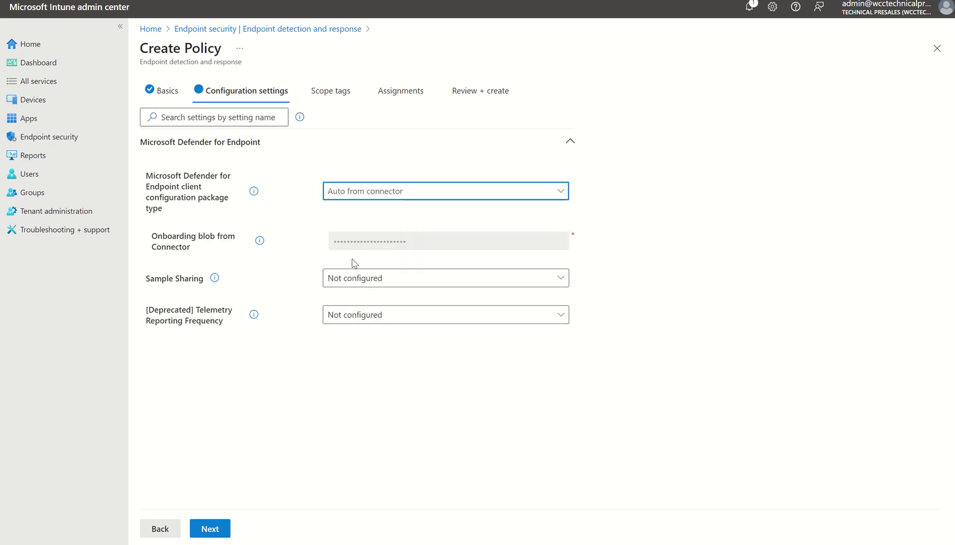
{"action": "left_click", "coordinate": [354, 194]}
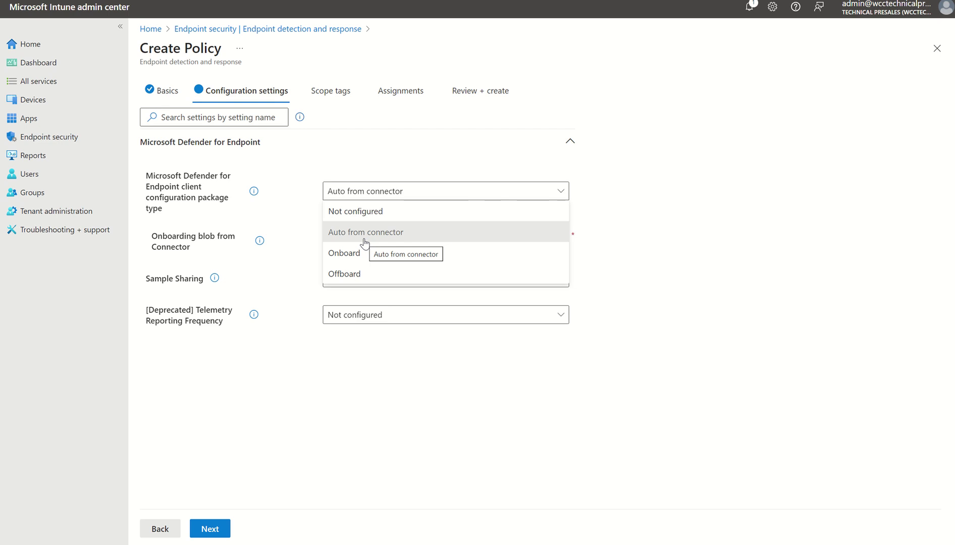
{"action": "left_click", "coordinate": [364, 239]}
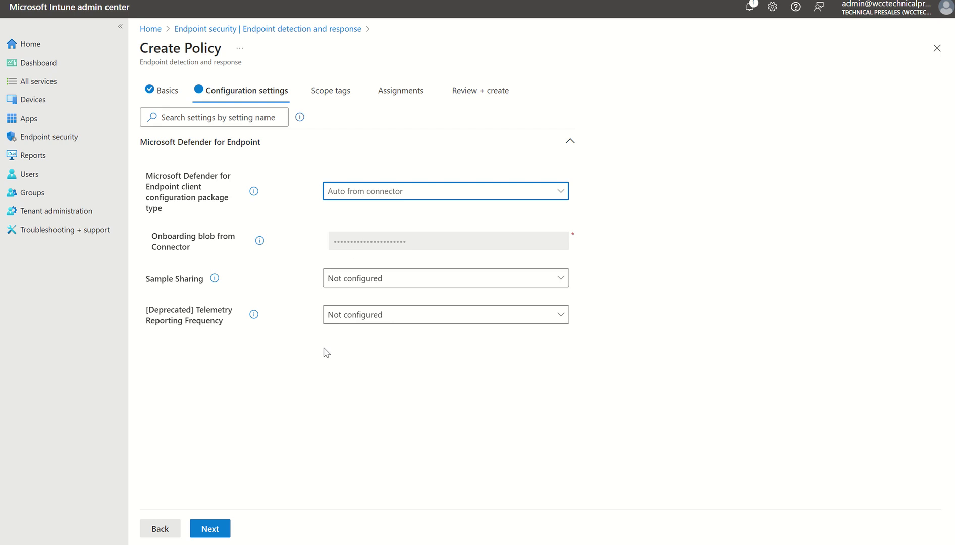
{"action": "left_click", "coordinate": [207, 534]}
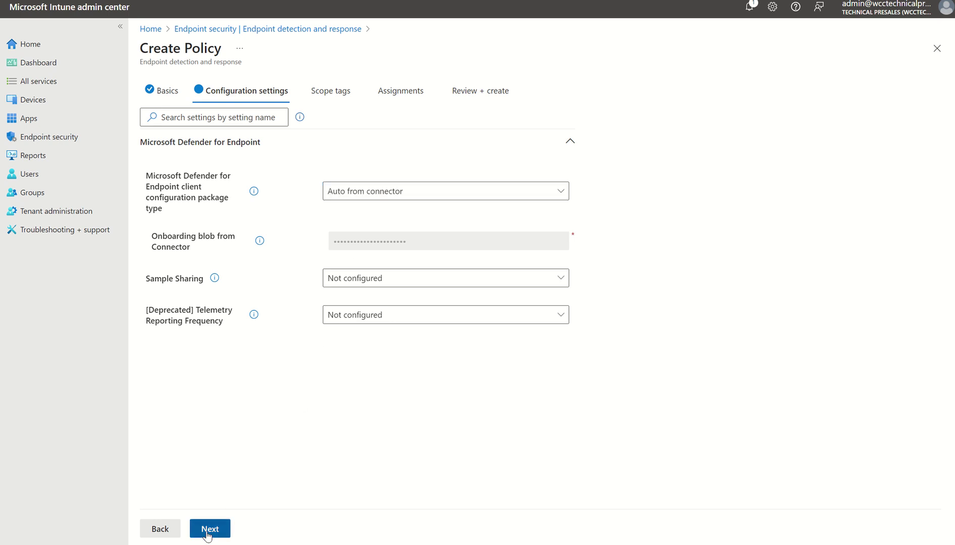
Advance to Assignments, then abandon the wizard for the Endpoint detection and response page.
{"action": "left_click", "coordinate": [207, 534]}
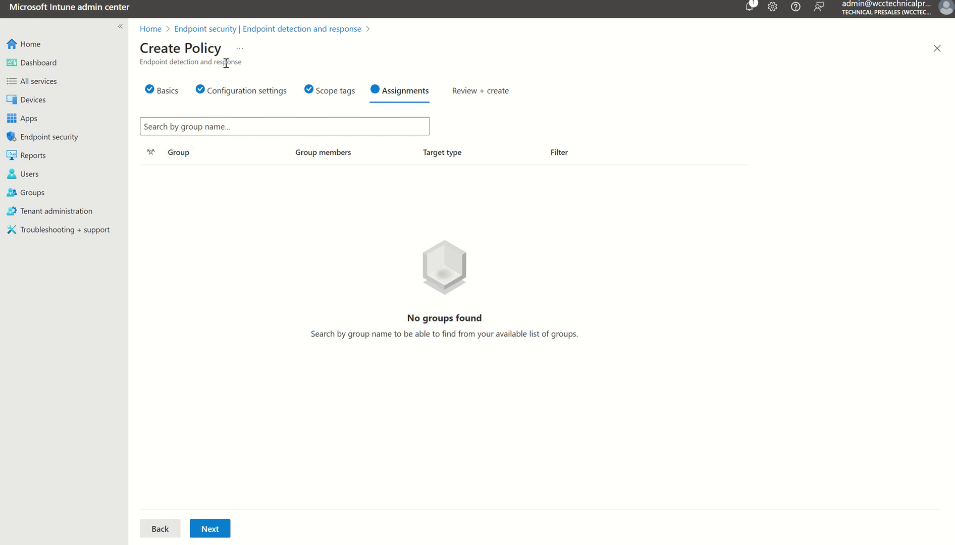
{"action": "left_click", "coordinate": [224, 33]}
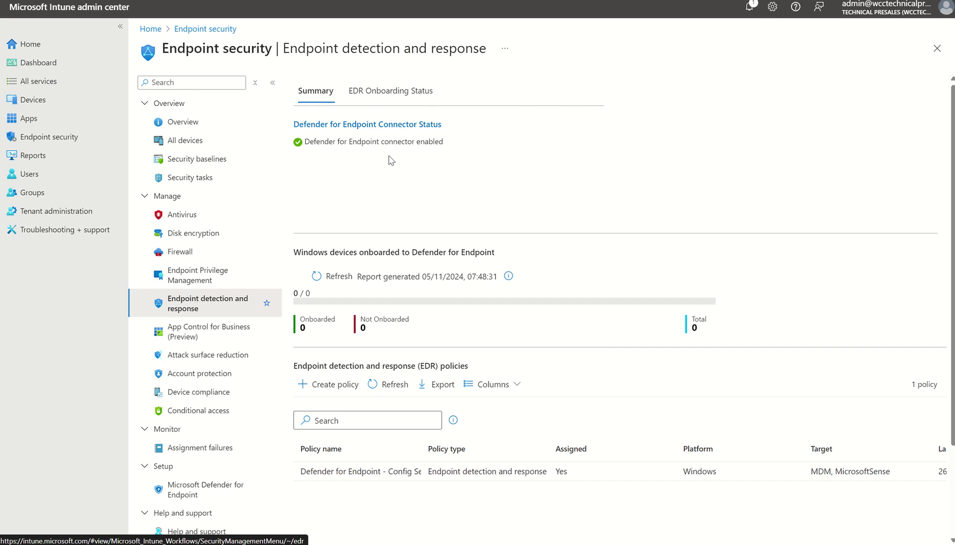
Check the EDR Onboarding Status tab for onboarded devices.
{"action": "left_click", "coordinate": [374, 101]}
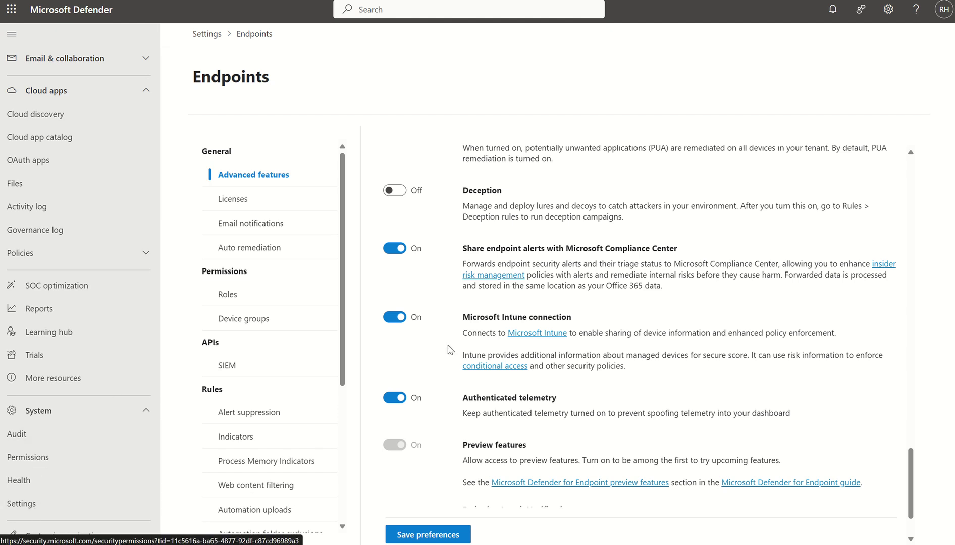
Switch Microsoft Defender for Cloud Apps to On and verify Custom network indicators is On.
{"action": "left_click_drag", "start_coordinate": [911, 472], "coordinate": [911, 290]}
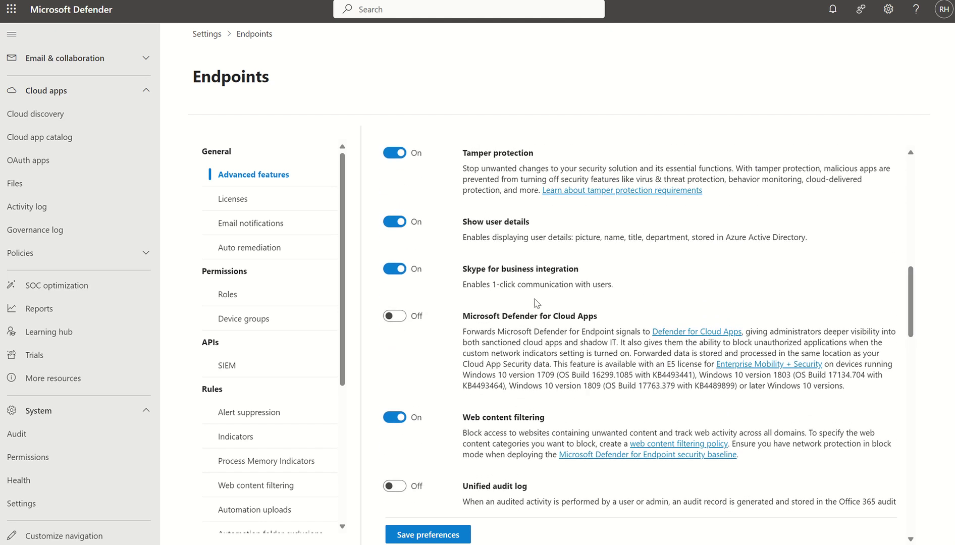
{"action": "left_click", "coordinate": [395, 316]}
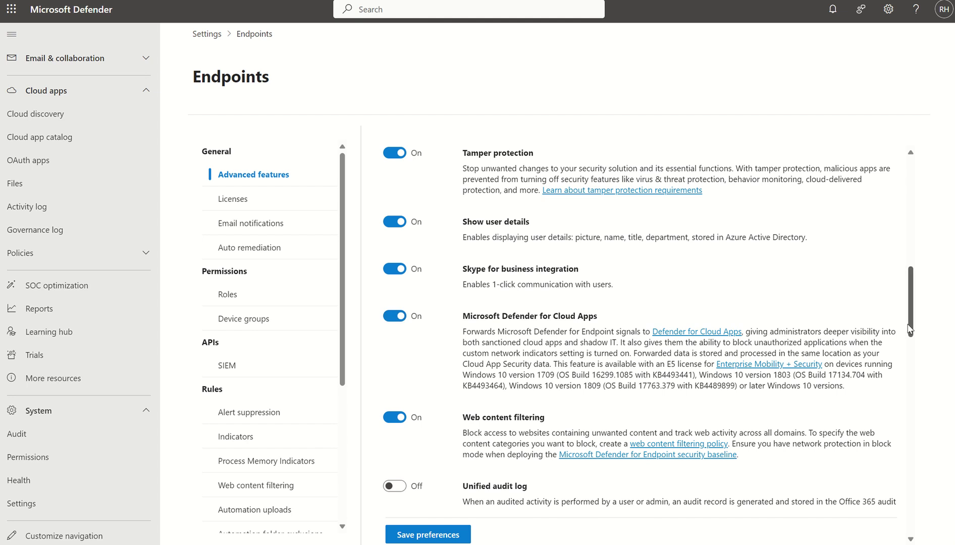
{"action": "left_click_drag", "start_coordinate": [909, 329], "coordinate": [904, 289]}
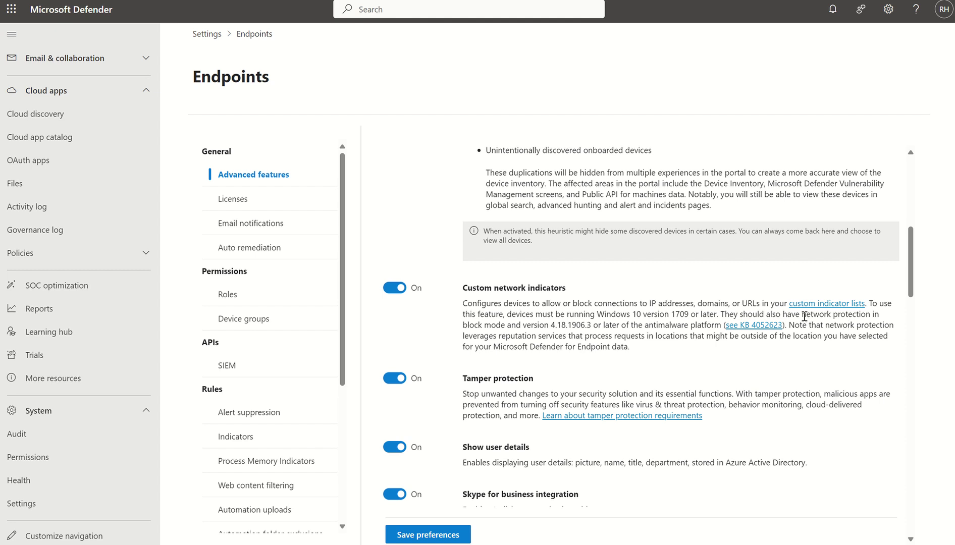
Review the network protection and antimalware version requirements, then save the advanced features preferences.
{"action": "left_click_drag", "start_coordinate": [801, 314], "coordinate": [861, 315]}
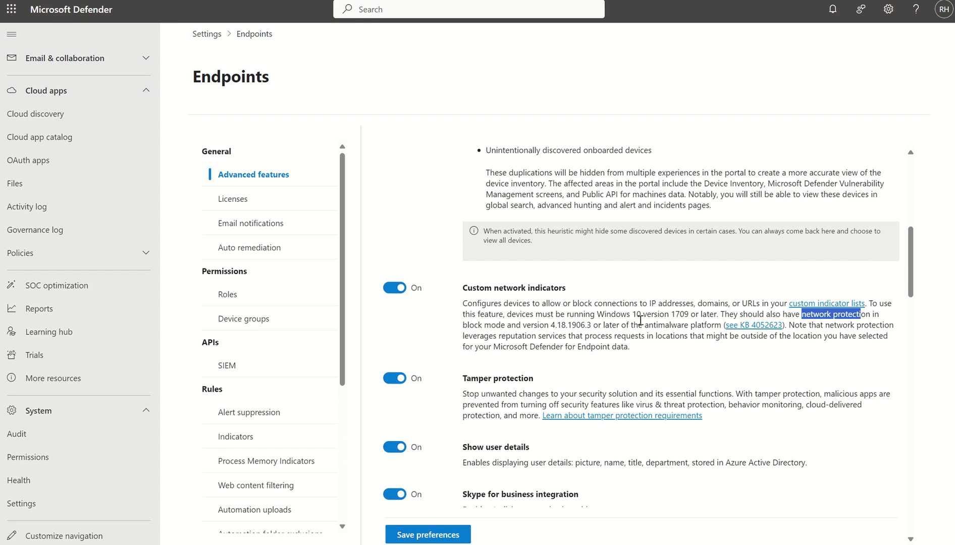
{"action": "left_click_drag", "start_coordinate": [644, 325], "coordinate": [688, 329]}
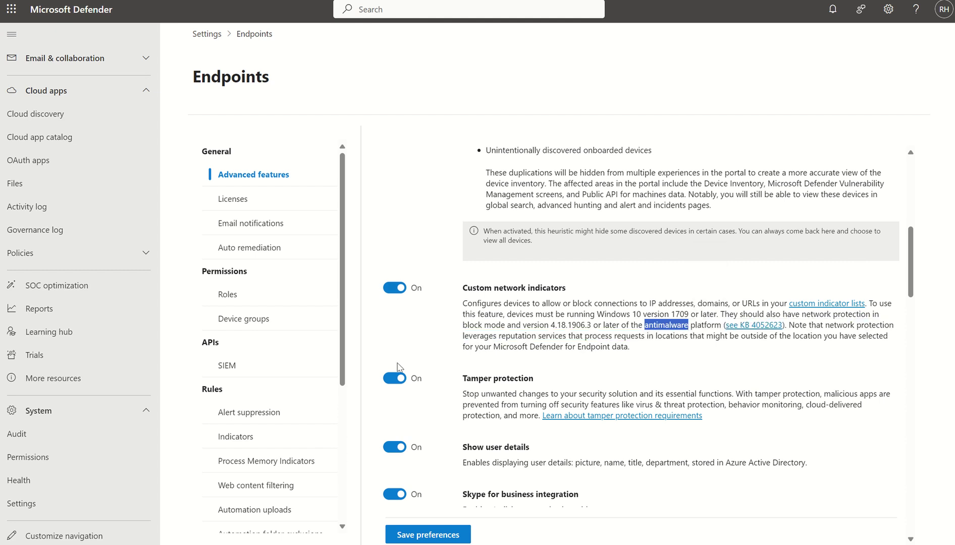
{"action": "scroll", "coordinate": [478, 315], "scroll_direction": "down", "scroll_amount": 3}
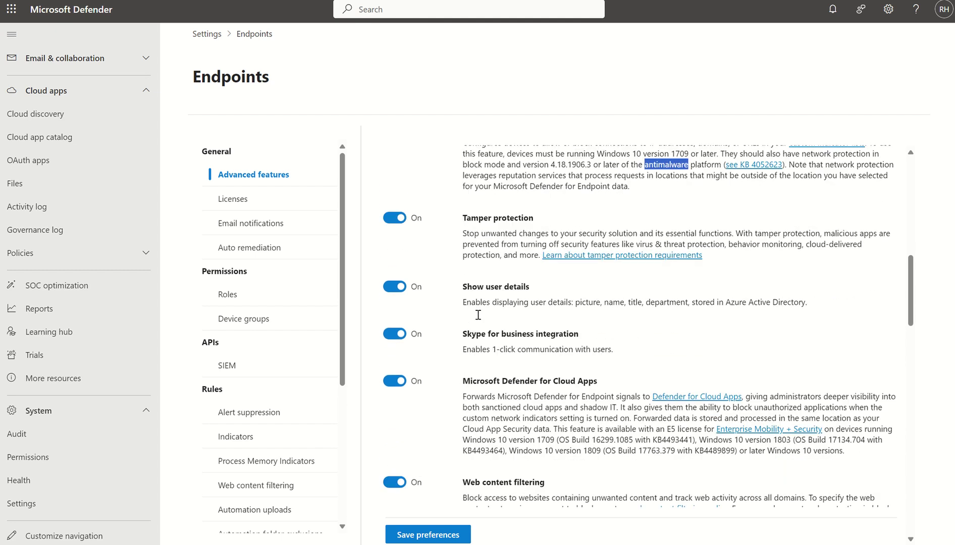
{"action": "scroll", "coordinate": [643, 179], "scroll_direction": "up", "scroll_amount": 1}
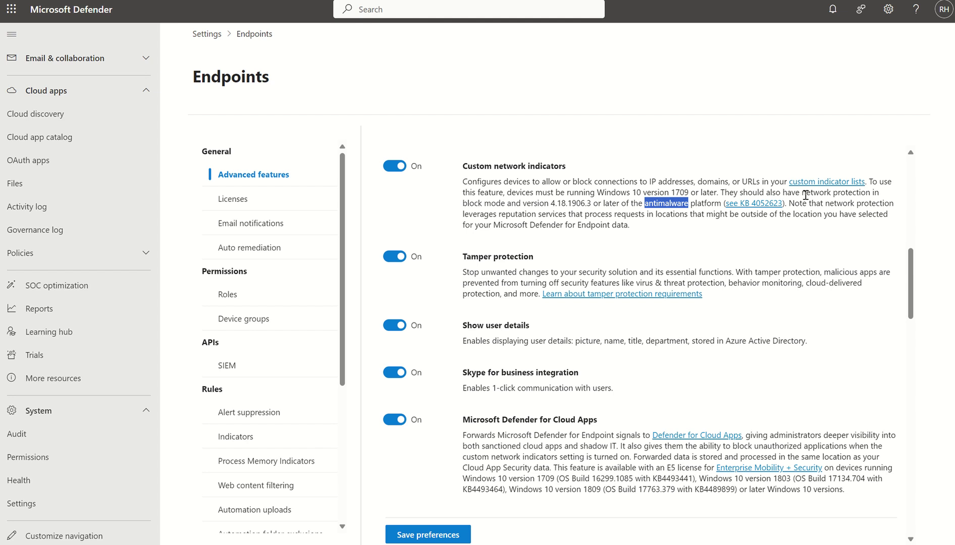
{"action": "left_click", "coordinate": [428, 538]}
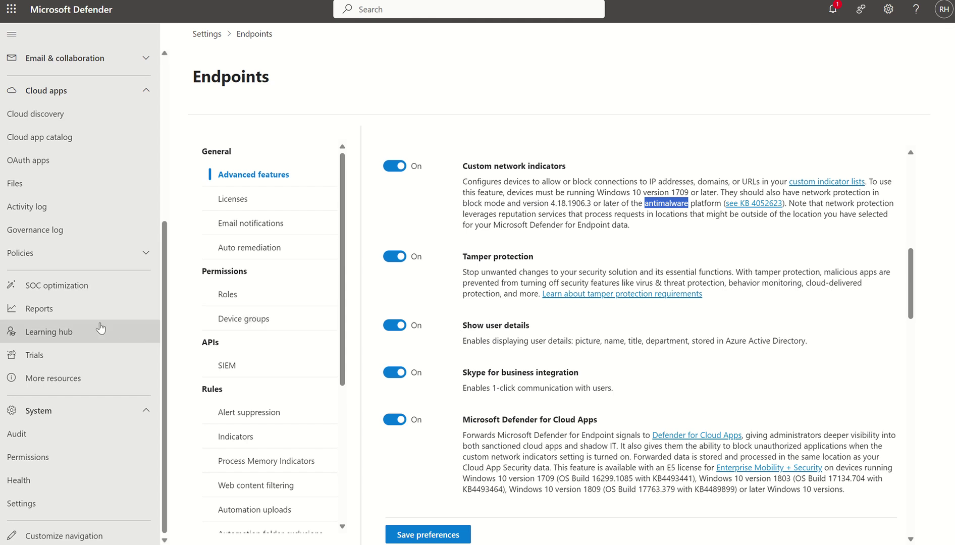
Go to Settings > Endpoints > Indicators and show the URLs/Domains list with lastminute.com.
{"action": "left_click", "coordinate": [22, 505]}
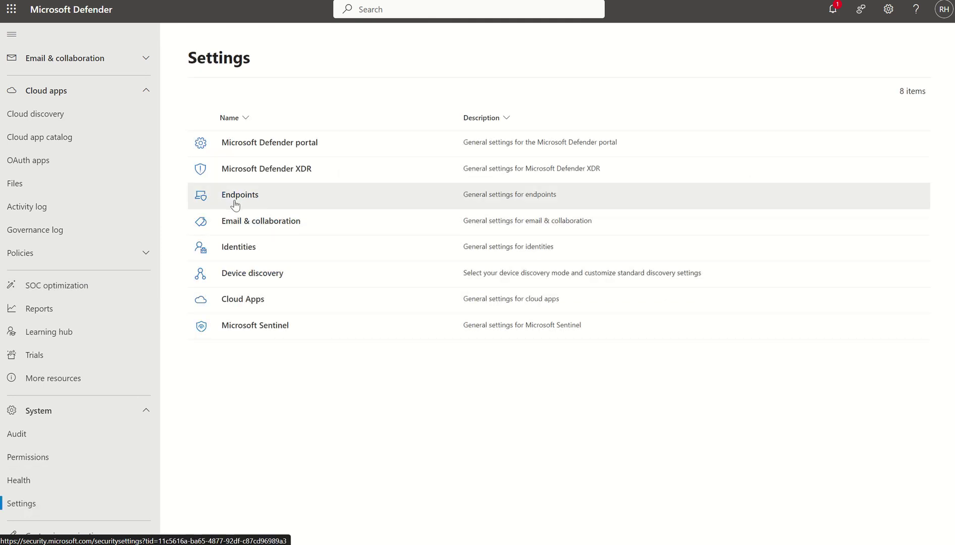
{"action": "left_click", "coordinate": [234, 202]}
{"action": "scroll", "coordinate": [254, 361], "scroll_direction": "down", "scroll_amount": 2}
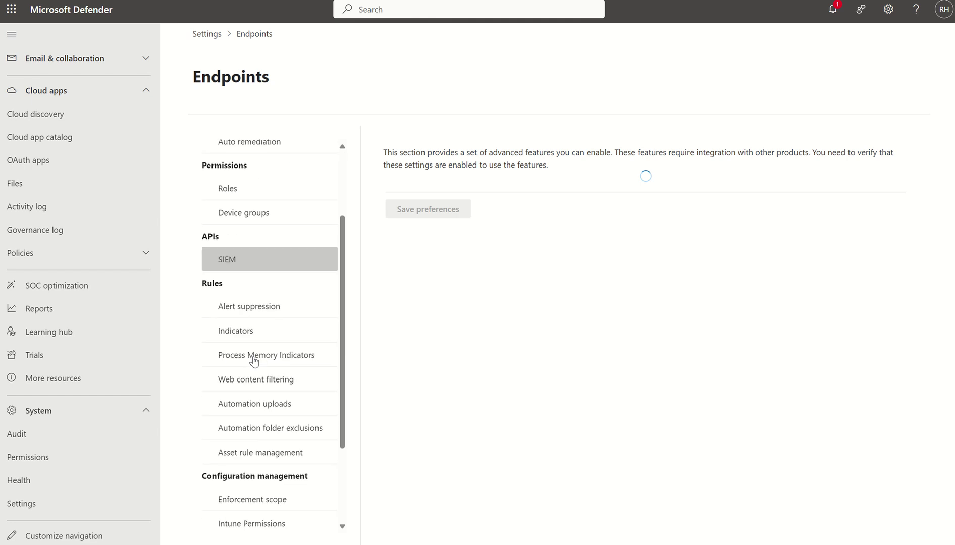
{"action": "left_click", "coordinate": [256, 331]}
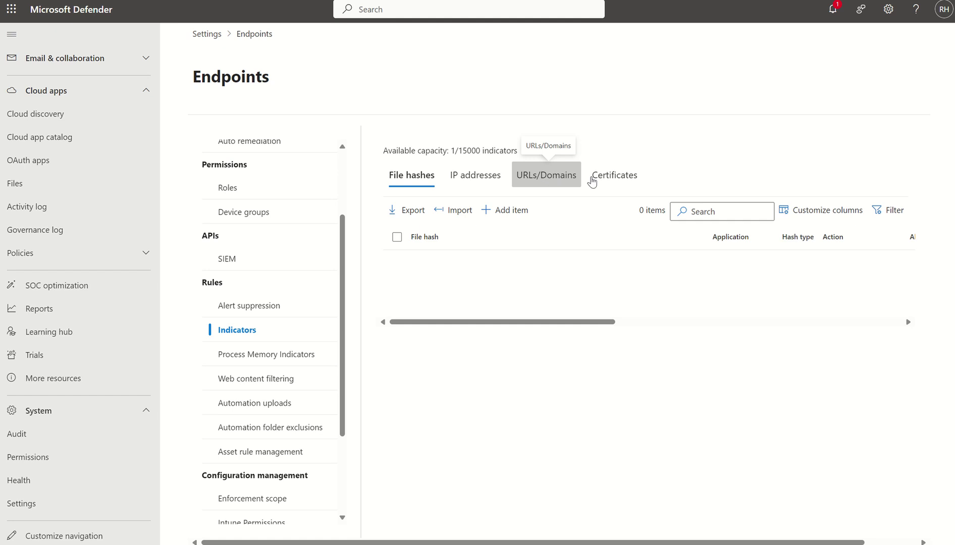
{"action": "left_click", "coordinate": [557, 180]}
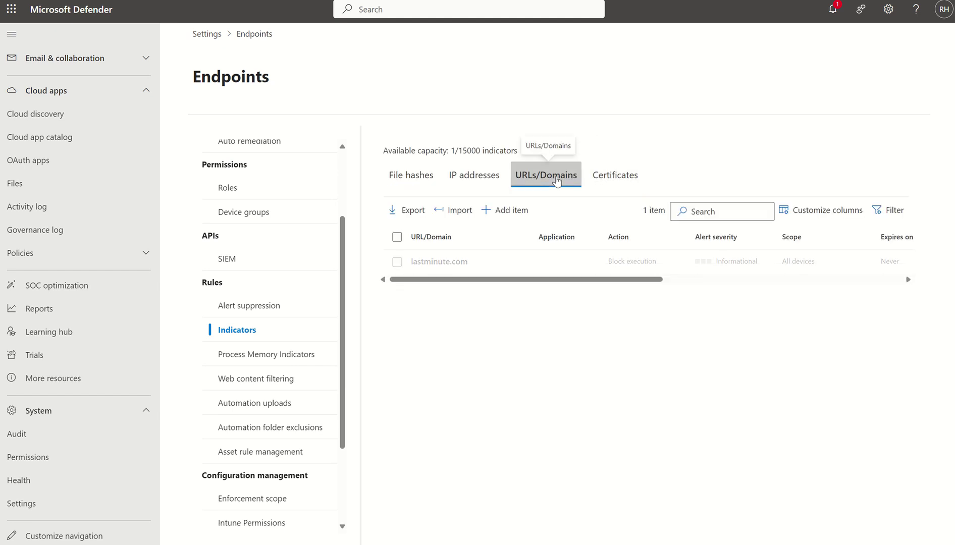
{"action": "left_click", "coordinate": [509, 212]}
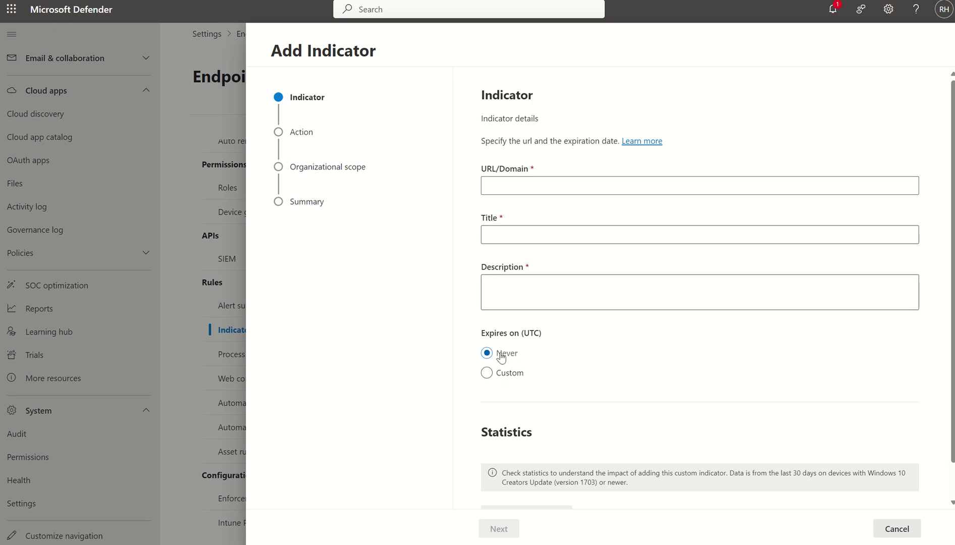
{"action": "scroll", "coordinate": [531, 389], "scroll_direction": "down", "scroll_amount": 1}
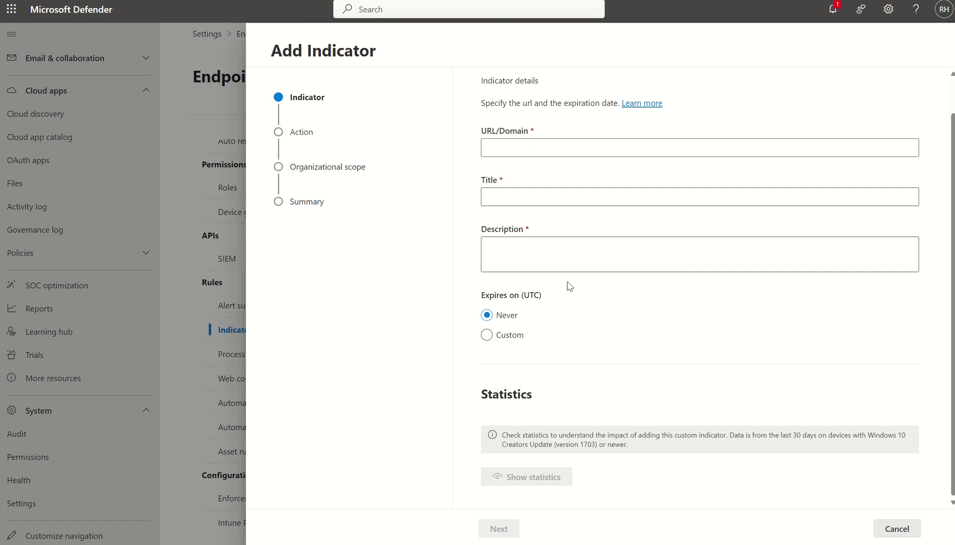
{"action": "scroll", "coordinate": [568, 283], "scroll_direction": "up", "scroll_amount": 1}
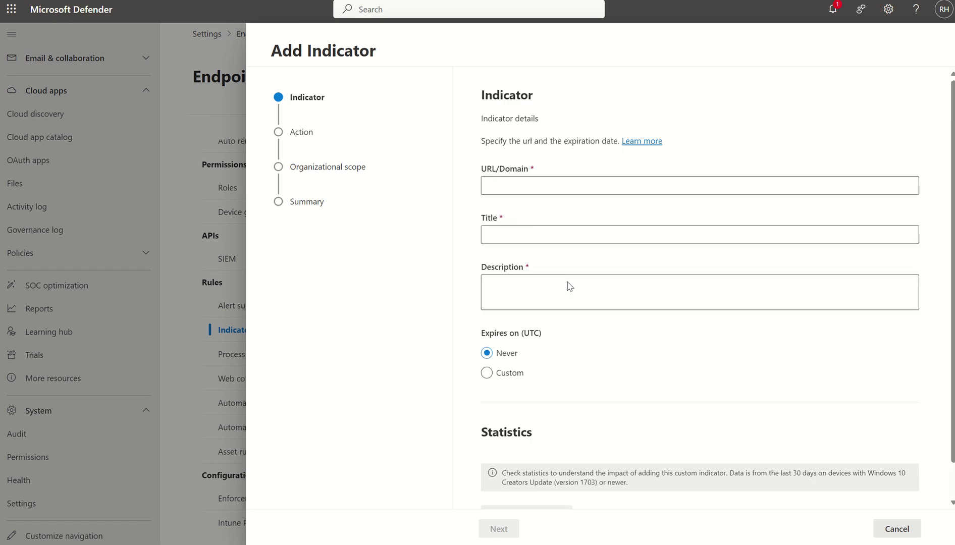
{"action": "left_click", "coordinate": [889, 529]}
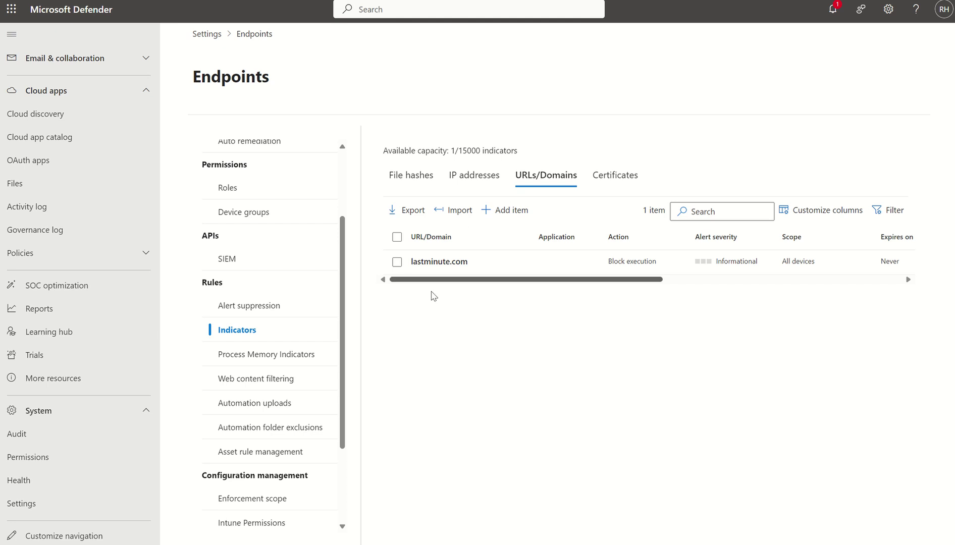
In Web content filtering, start a new policy named 'Testv2'.
{"action": "left_click", "coordinate": [262, 388]}
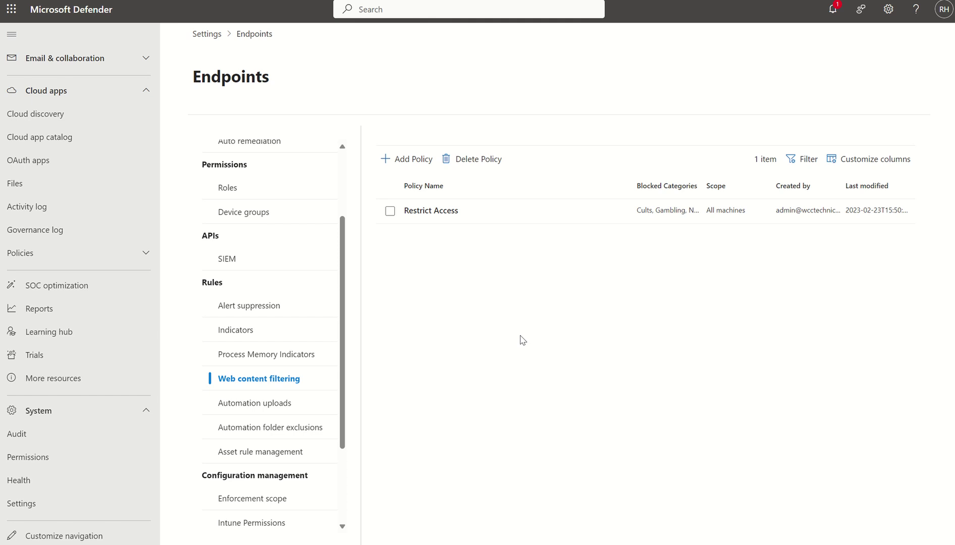
{"action": "left_click", "coordinate": [410, 161]}
{"action": "type", "text": "Test"}
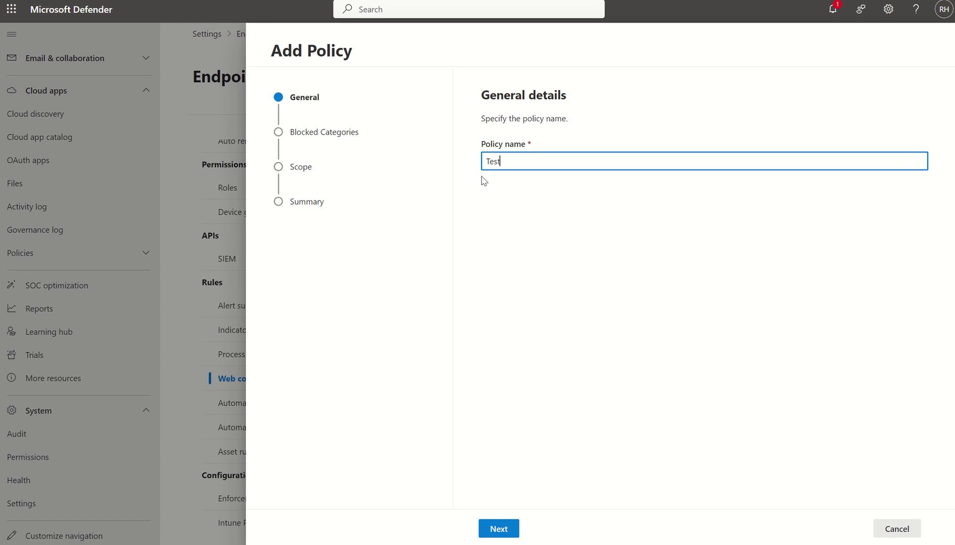
{"action": "type", "text": "v2"}
Untick the Peer-to-Peer blocked category, then cancel the 'Testv2' policy without saving.
{"action": "left_click", "coordinate": [497, 528]}
{"action": "scroll", "coordinate": [500, 383], "scroll_direction": "down", "scroll_amount": 5}
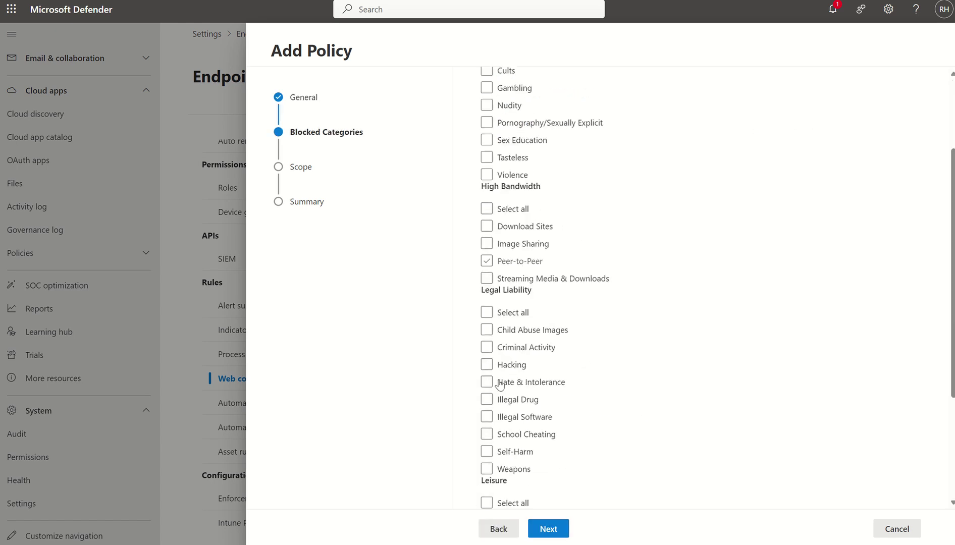
{"action": "scroll", "coordinate": [500, 384], "scroll_direction": "down", "scroll_amount": 1}
{"action": "scroll", "coordinate": [488, 383], "scroll_direction": "up", "scroll_amount": 6}
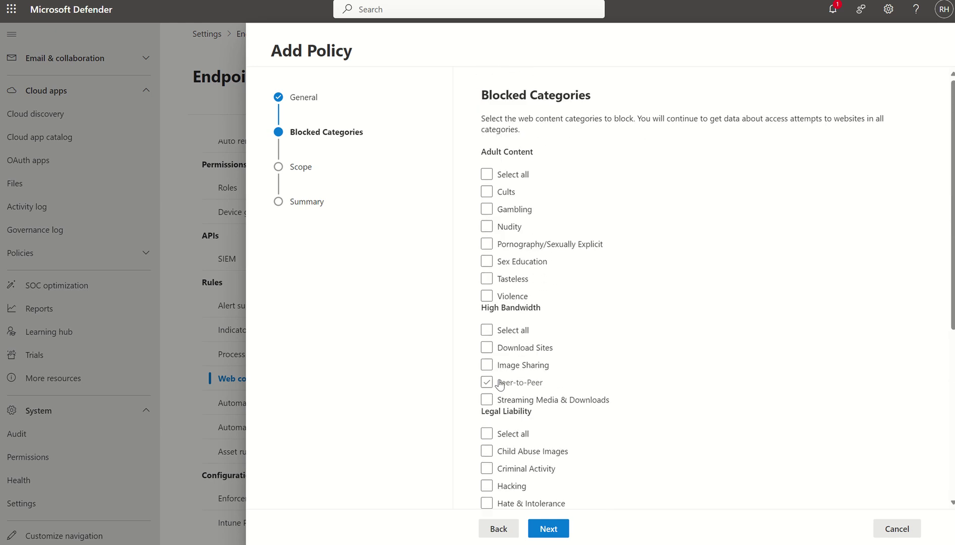
{"action": "left_click", "coordinate": [487, 382]}
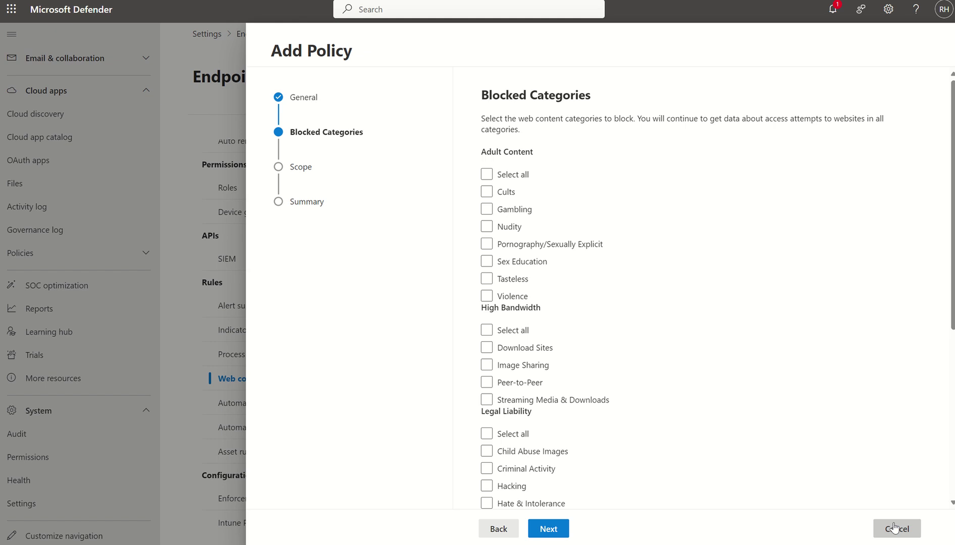
{"action": "left_click", "coordinate": [894, 528]}
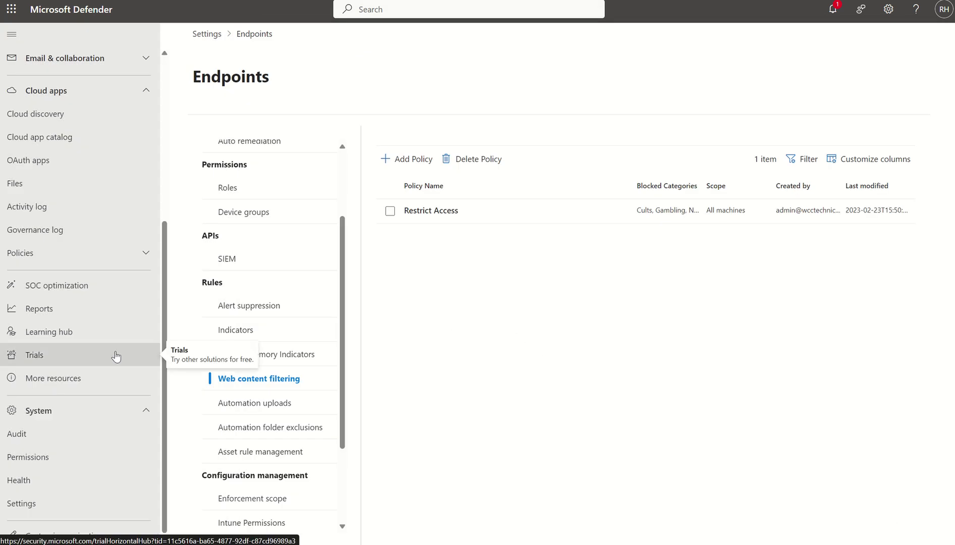
In the Cloud app catalog, try selecting all apps in page, then deselect them.
{"action": "left_click", "coordinate": [47, 140]}
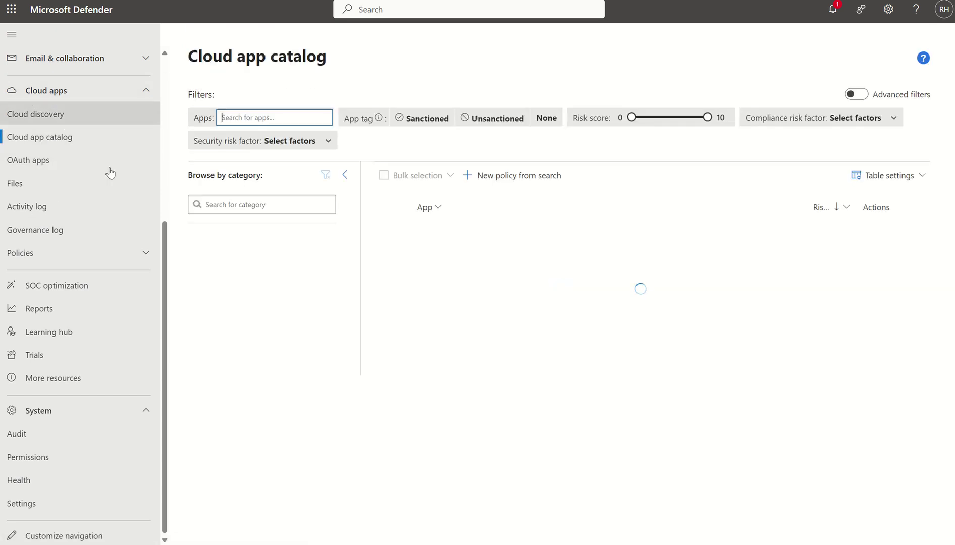
{"action": "scroll", "coordinate": [110, 175], "scroll_direction": "up", "scroll_amount": 4}
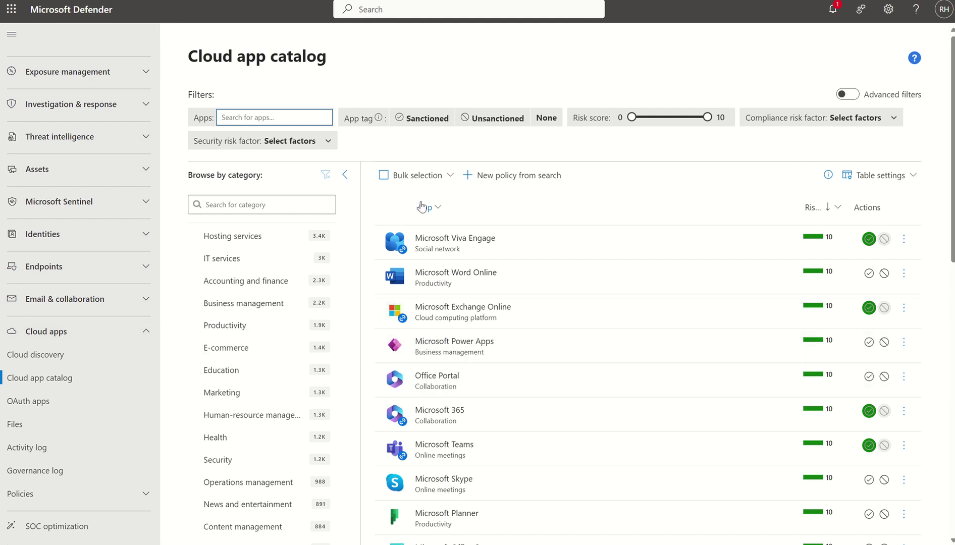
{"action": "left_click", "coordinate": [384, 180]}
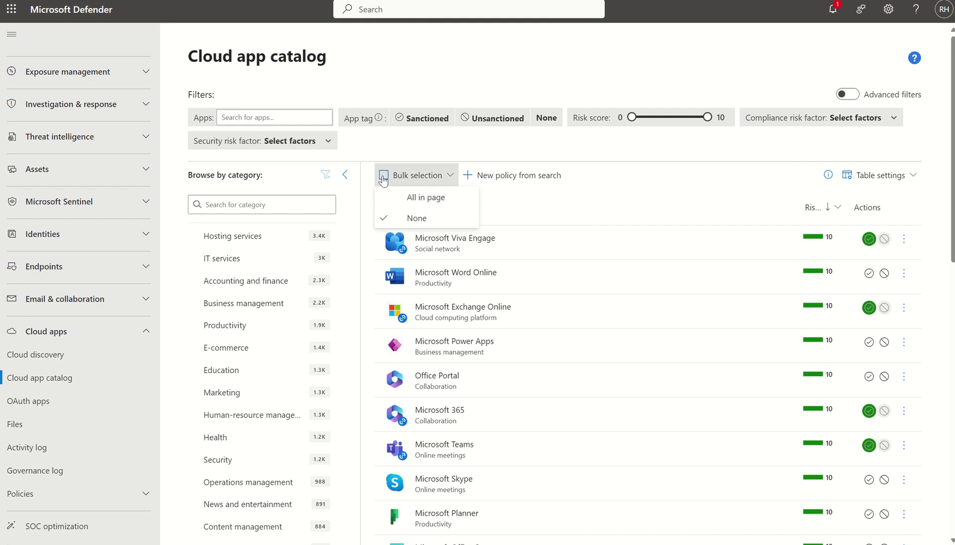
{"action": "left_click", "coordinate": [404, 197]}
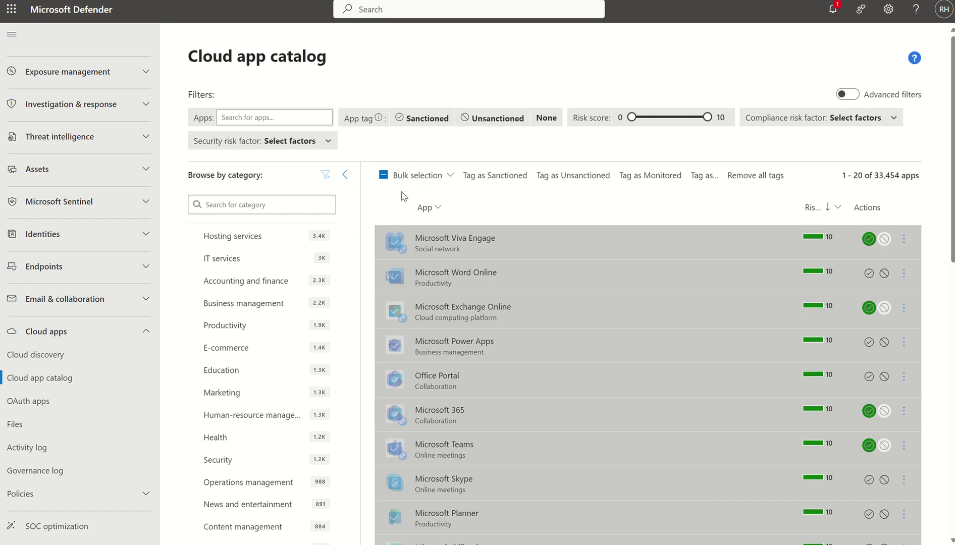
{"action": "left_click_drag", "start_coordinate": [874, 177], "coordinate": [916, 181]}
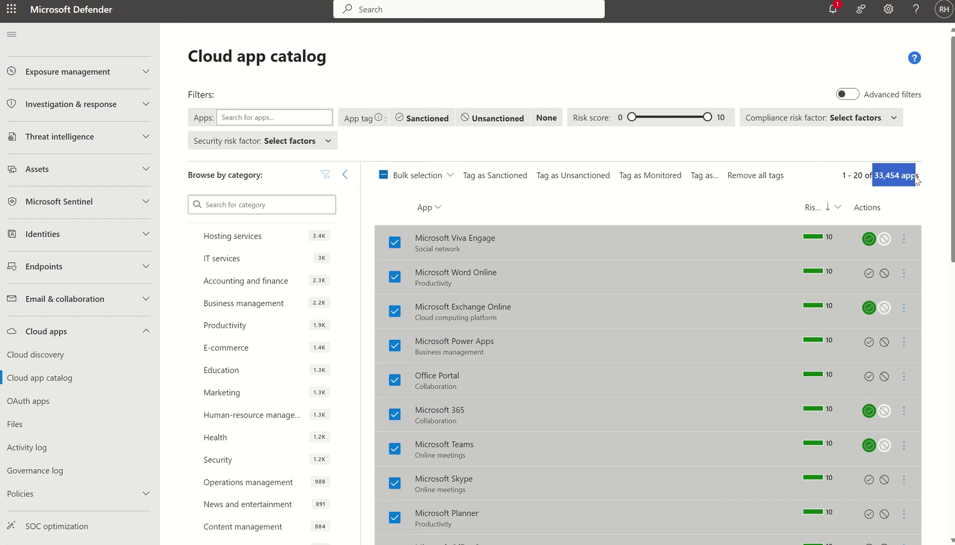
{"action": "left_click", "coordinate": [382, 176]}
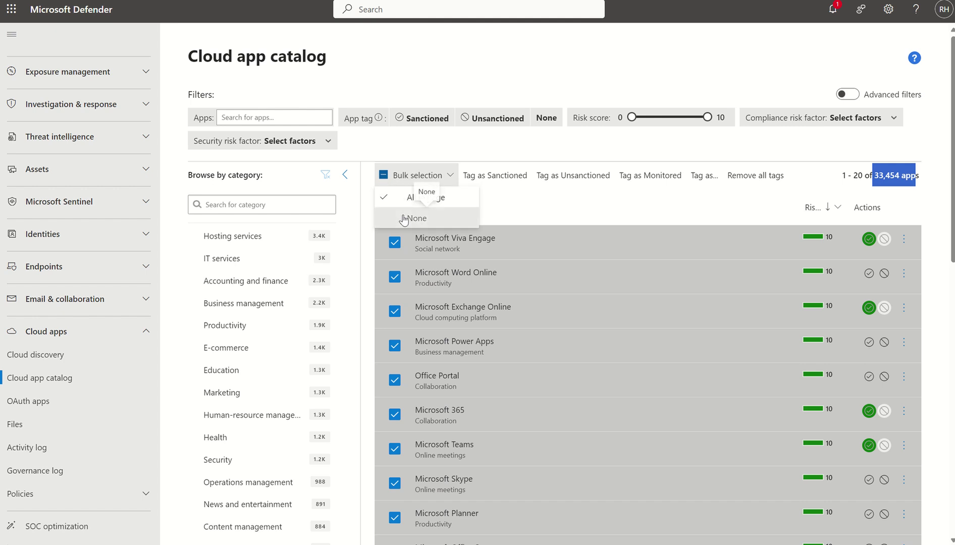
{"action": "left_click", "coordinate": [404, 216]}
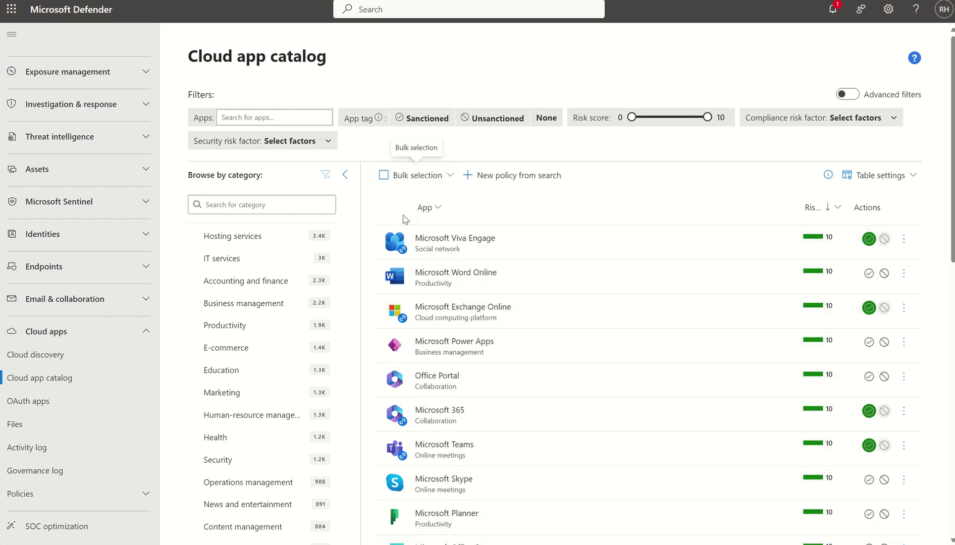
Browse several app categories and filter the catalog to Generative AI apps only.
{"action": "left_click", "coordinate": [250, 379]}
{"action": "scroll", "coordinate": [250, 379], "scroll_direction": "down", "scroll_amount": 3}
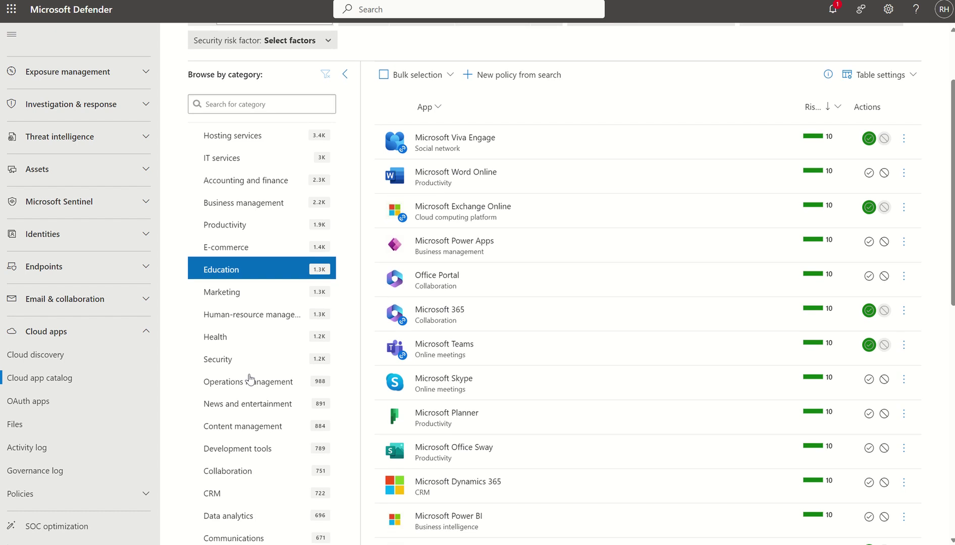
{"action": "left_click", "coordinate": [250, 378]}
{"action": "scroll", "coordinate": [250, 379], "scroll_direction": "up", "scroll_amount": 1}
{"action": "left_click", "coordinate": [250, 379]}
{"action": "scroll", "coordinate": [250, 378], "scroll_direction": "down", "scroll_amount": 3}
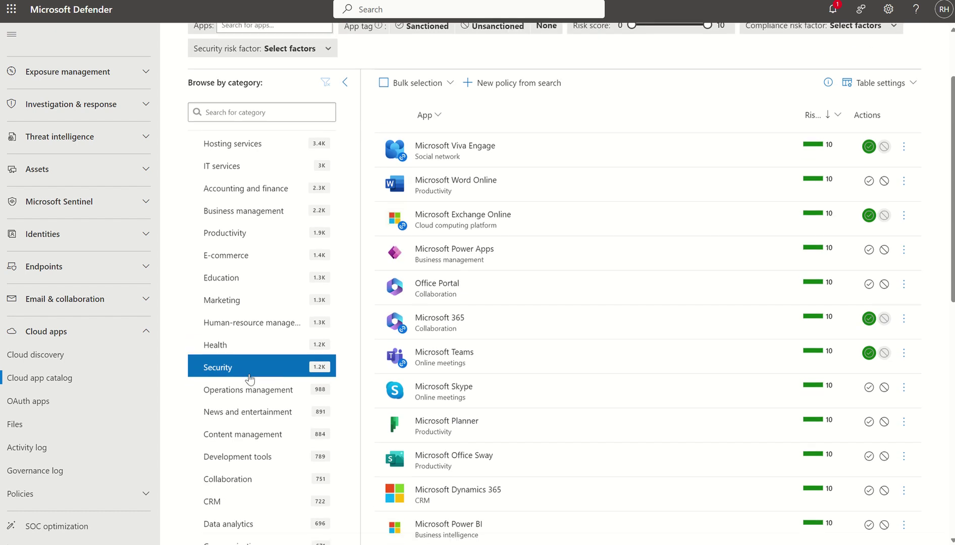
{"action": "left_click", "coordinate": [250, 379]}
{"action": "scroll", "coordinate": [250, 379], "scroll_direction": "down", "scroll_amount": 1}
{"action": "scroll", "coordinate": [250, 378], "scroll_direction": "down", "scroll_amount": 1}
{"action": "left_click", "coordinate": [250, 378]}
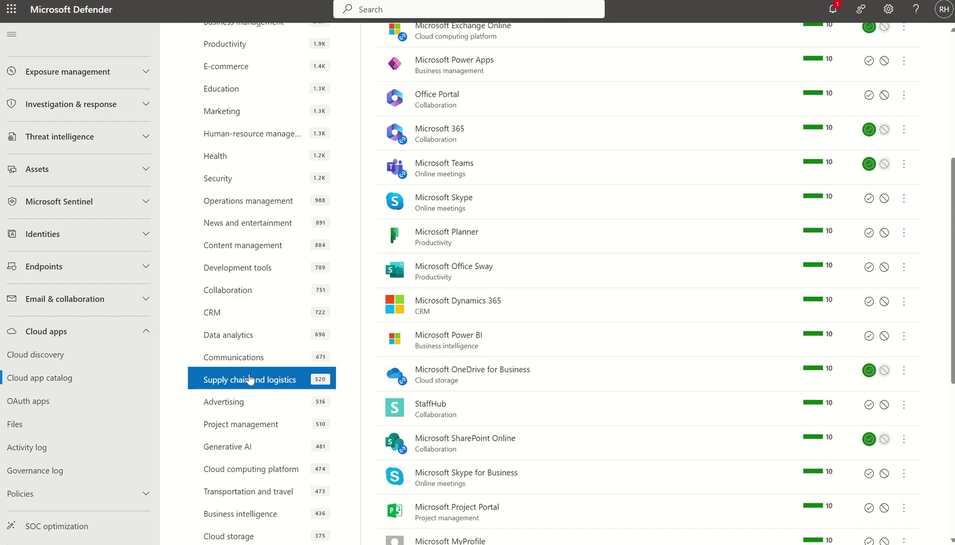
{"action": "left_click", "coordinate": [239, 446]}
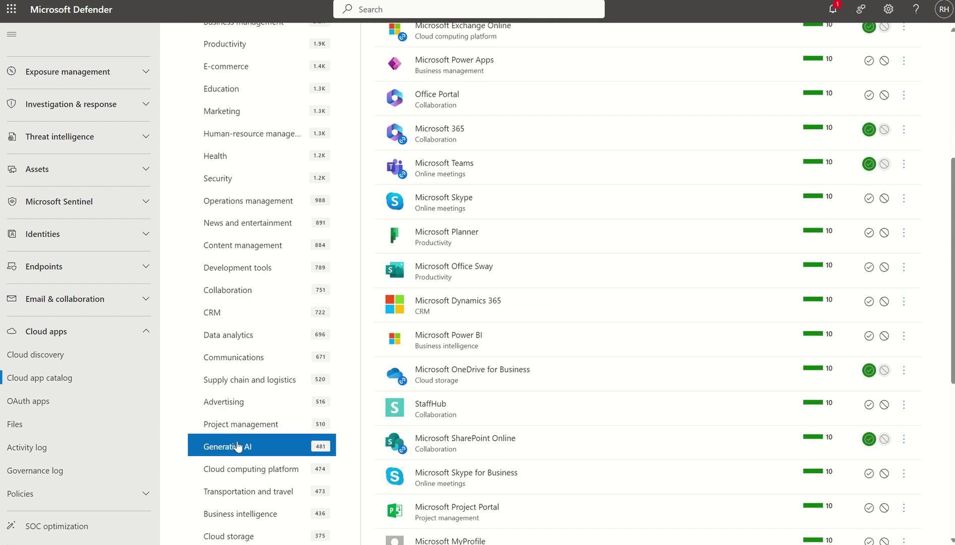
{"action": "left_click", "coordinate": [323, 451]}
{"action": "scroll", "coordinate": [464, 249], "scroll_direction": "up", "scroll_amount": 5}
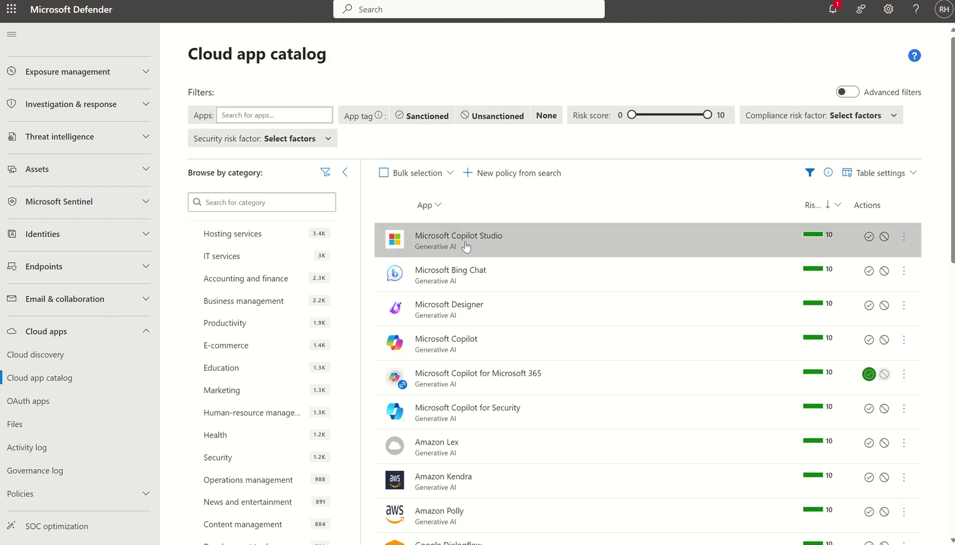
Use Bulk selection to check every Generative AI app on the page.
{"action": "left_click", "coordinate": [386, 172]}
{"action": "left_click", "coordinate": [400, 199]}
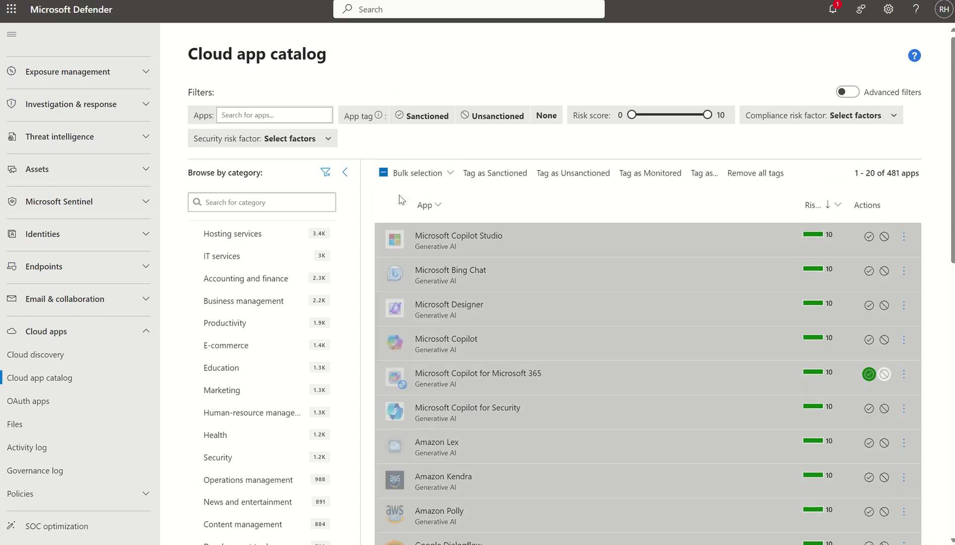
{"action": "scroll", "coordinate": [539, 352], "scroll_direction": "down", "scroll_amount": 8}
{"action": "scroll", "coordinate": [540, 353], "scroll_direction": "up", "scroll_amount": 8}
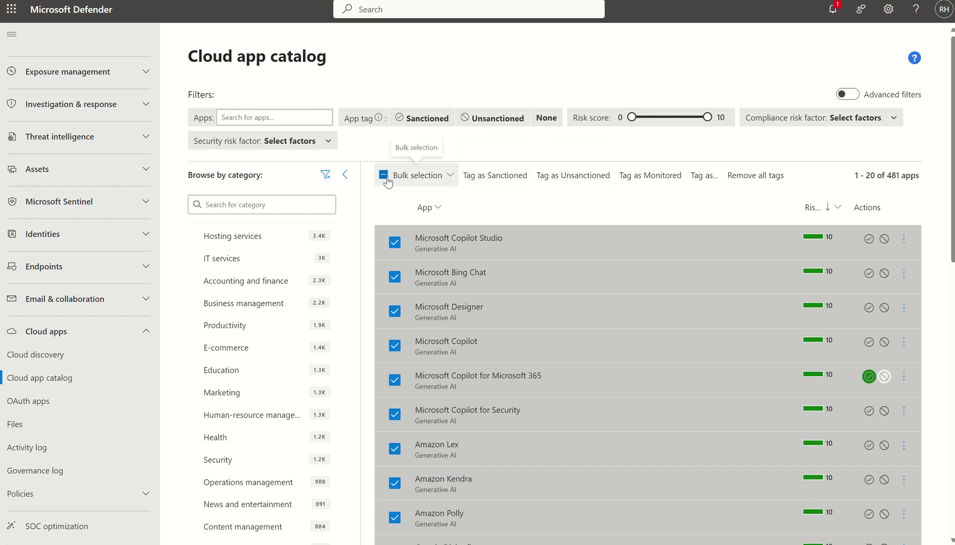
Set Bulk selection to None to uncheck all selected apps.
{"action": "left_click", "coordinate": [427, 177]}
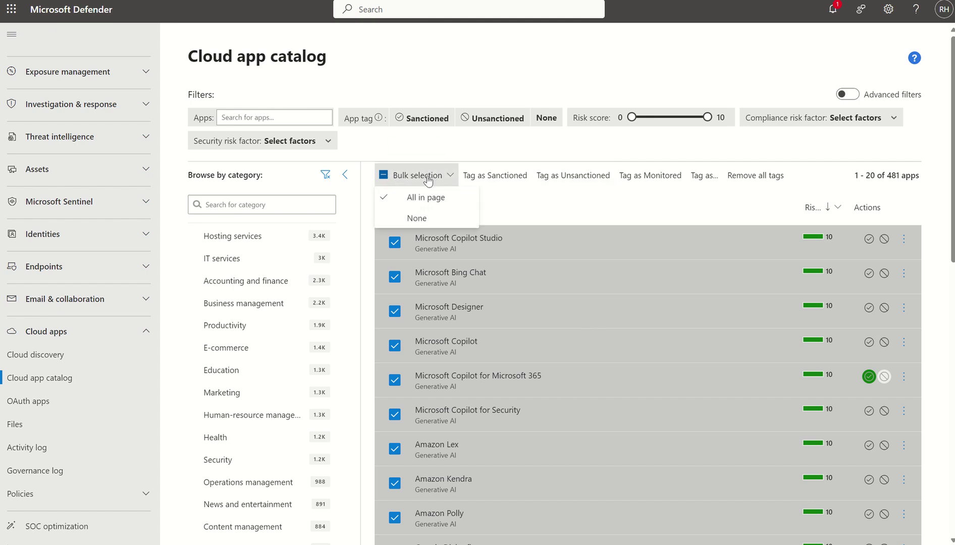
{"action": "left_click", "coordinate": [428, 219]}
{"action": "left_click", "coordinate": [283, 207]}
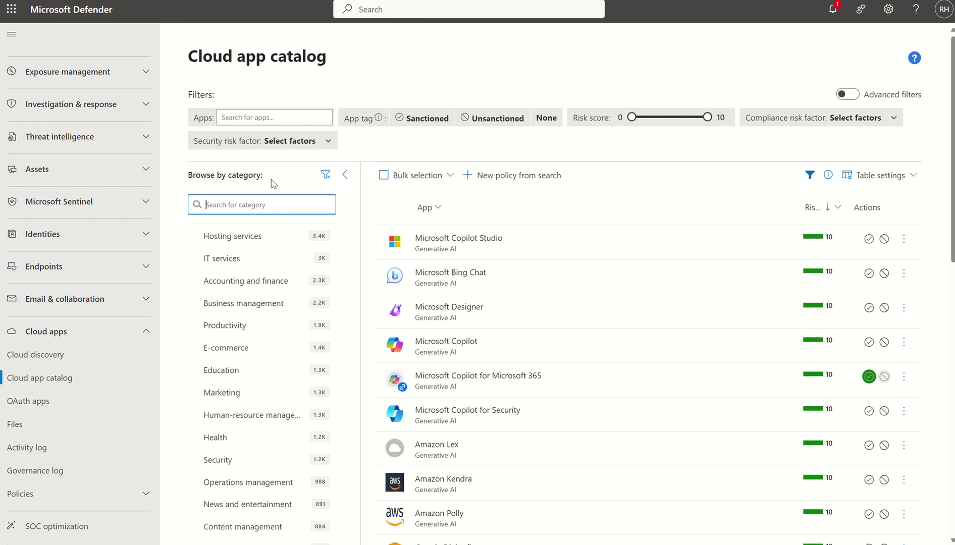
Search the catalog for 'openai' and tag OpenAI ChatGPT as unsanctioned.
{"action": "left_click", "coordinate": [248, 119]}
{"action": "type", "text": "openai"}
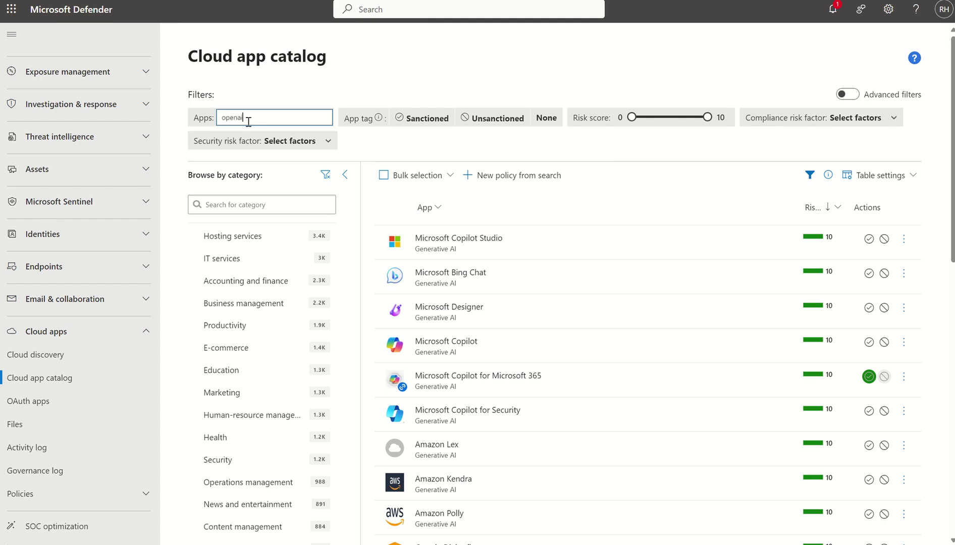
{"action": "key", "text": "Return"}
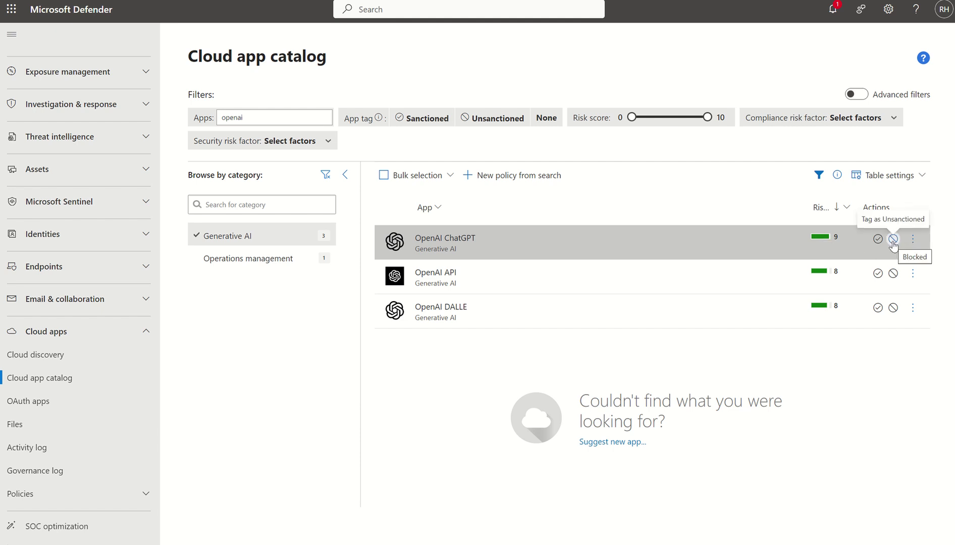
{"action": "left_click", "coordinate": [892, 240]}
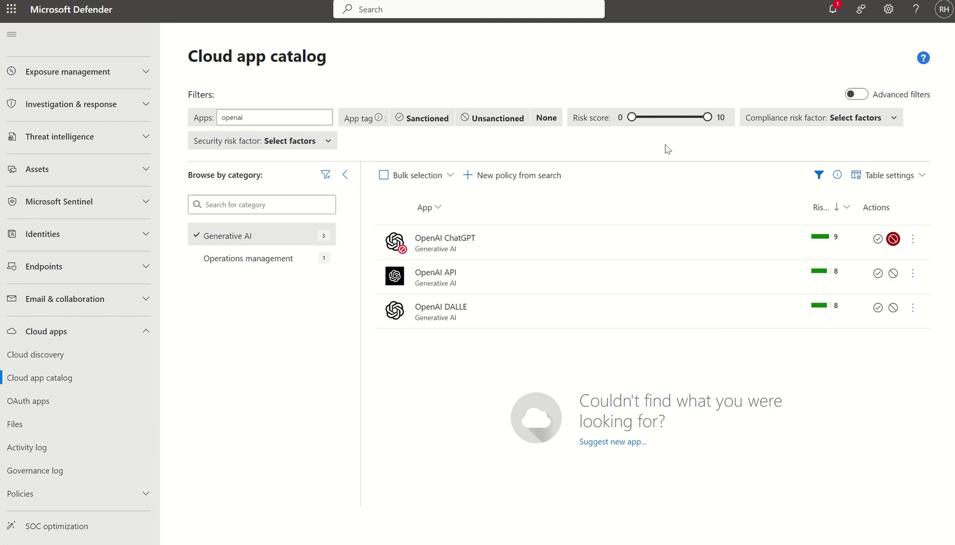
Clear the 'openai' search, set the risk score range to 0–3, and open Compliance risk factor.
{"action": "left_click_drag", "start_coordinate": [280, 118], "coordinate": [193, 122]}
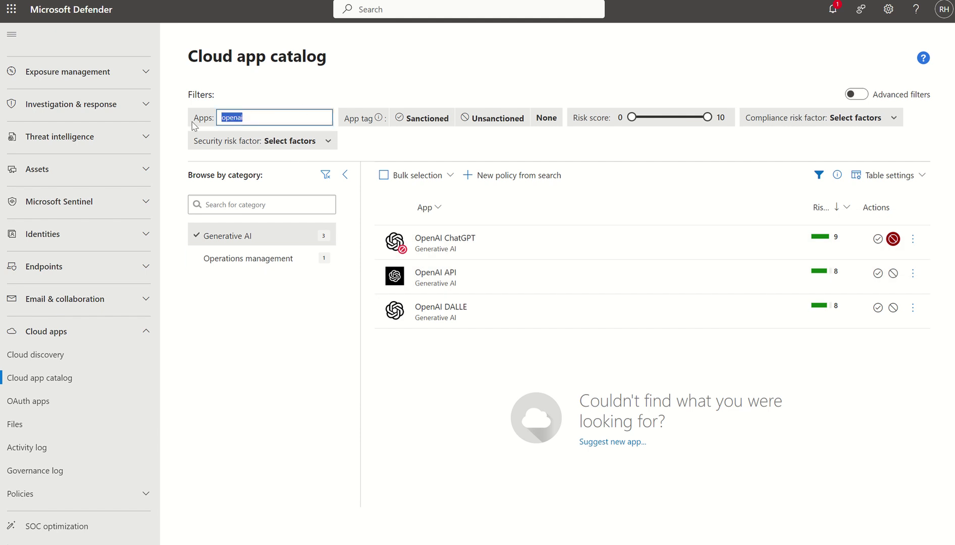
{"action": "key", "text": "BackSpace"}
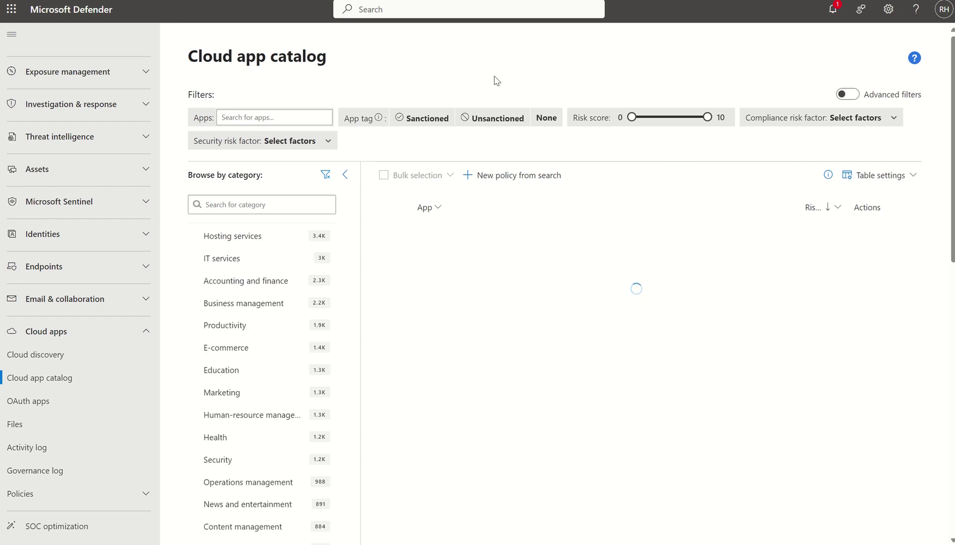
{"action": "left_click_drag", "start_coordinate": [686, 121], "coordinate": [656, 120]}
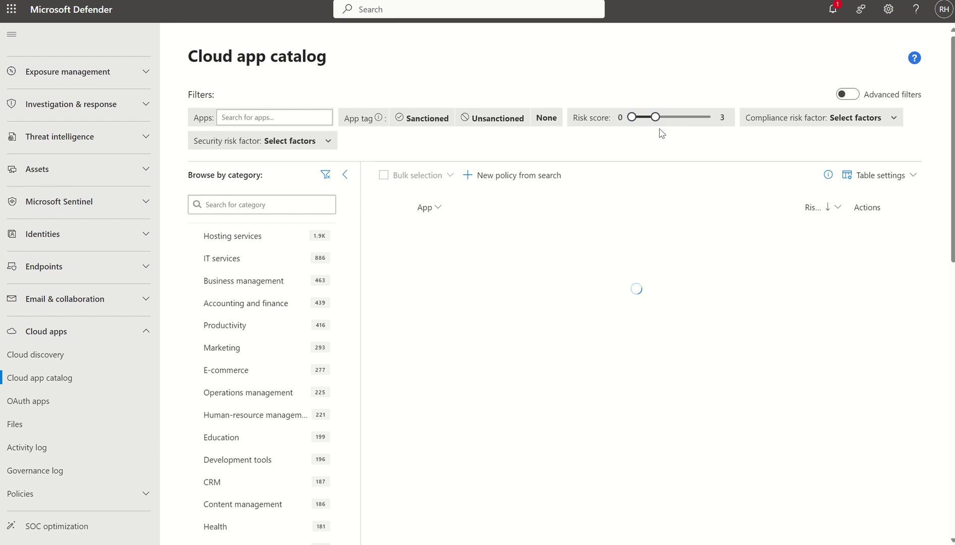
{"action": "scroll", "coordinate": [640, 353], "scroll_direction": "down", "scroll_amount": 3}
{"action": "scroll", "coordinate": [641, 354], "scroll_direction": "down", "scroll_amount": 8}
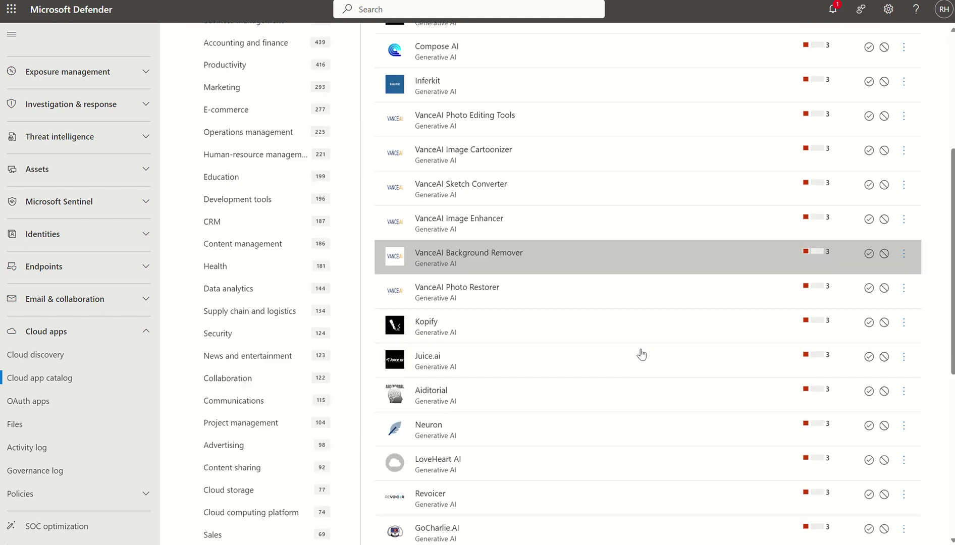
{"action": "scroll", "coordinate": [641, 355], "scroll_direction": "up", "scroll_amount": 10}
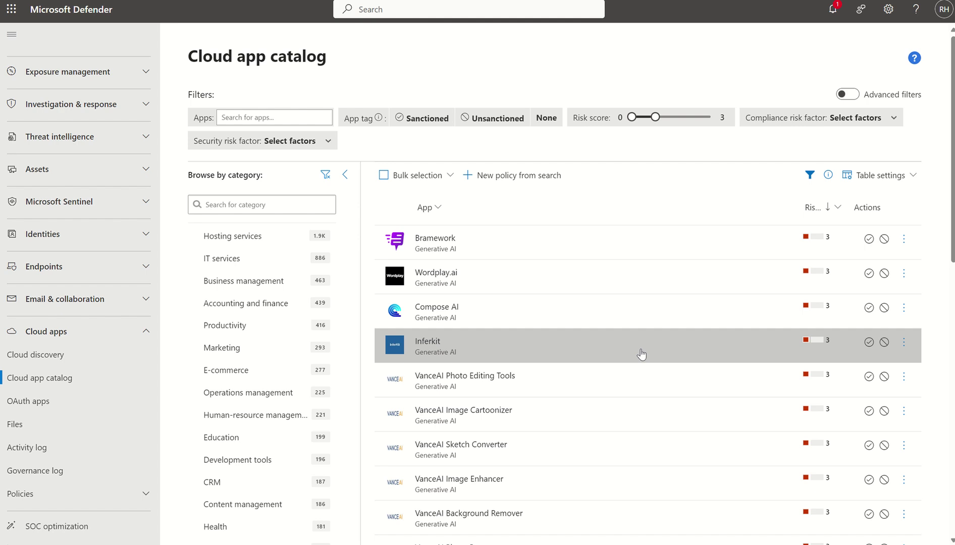
{"action": "left_click", "coordinate": [853, 120]}
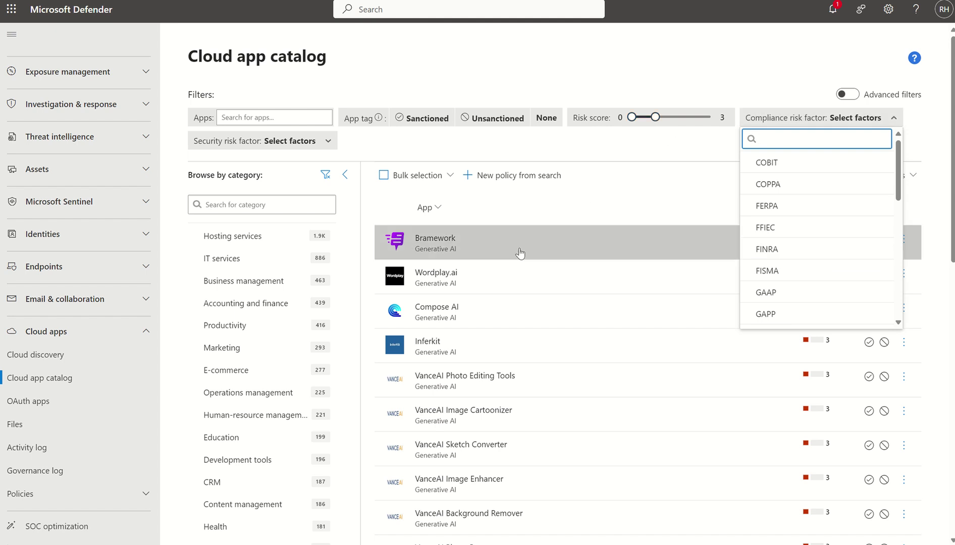
Expand Compose AI's details showing General 2, Security 7, Compliance 0 and Legal 3 scores.
{"action": "left_click", "coordinate": [437, 315]}
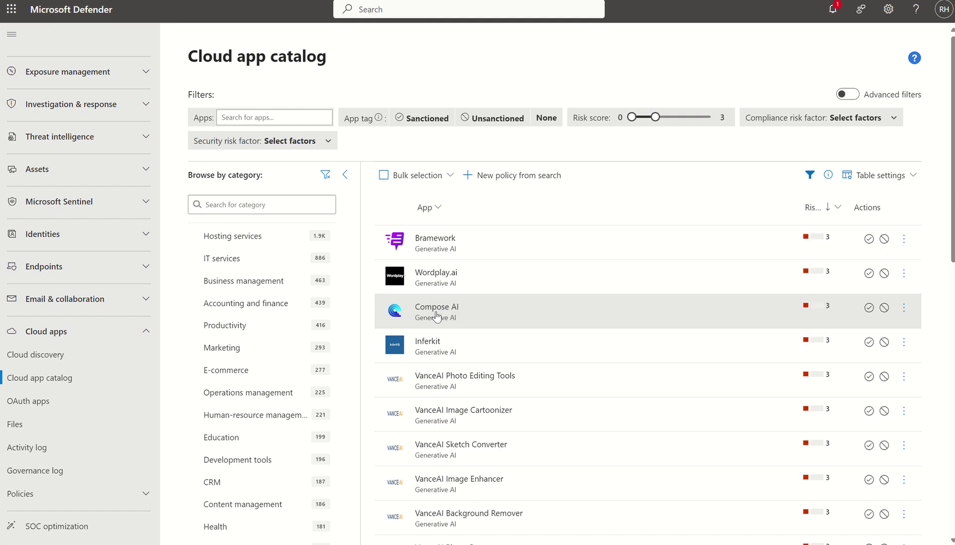
{"action": "left_click", "coordinate": [437, 315]}
{"action": "scroll", "coordinate": [528, 452], "scroll_direction": "down", "scroll_amount": 3}
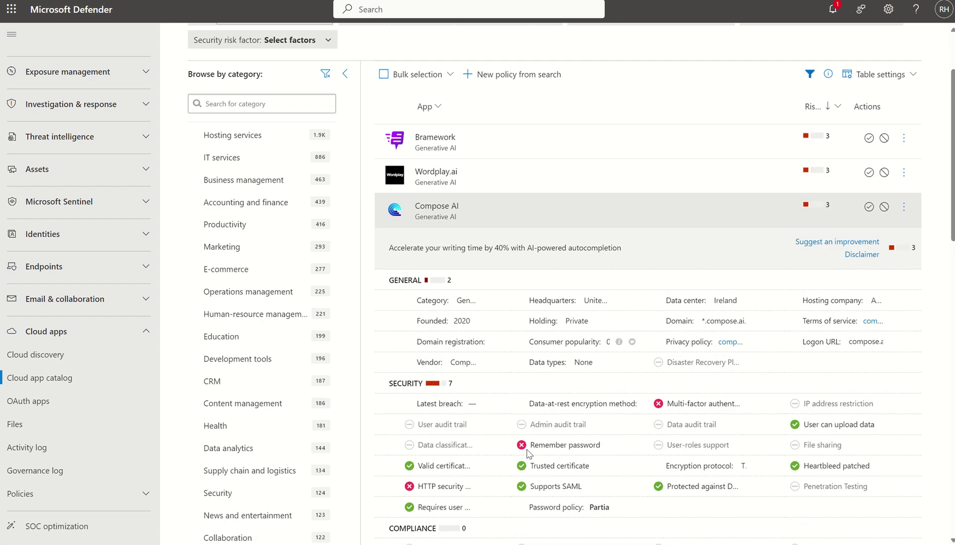
{"action": "scroll", "coordinate": [527, 452], "scroll_direction": "down", "scroll_amount": 4}
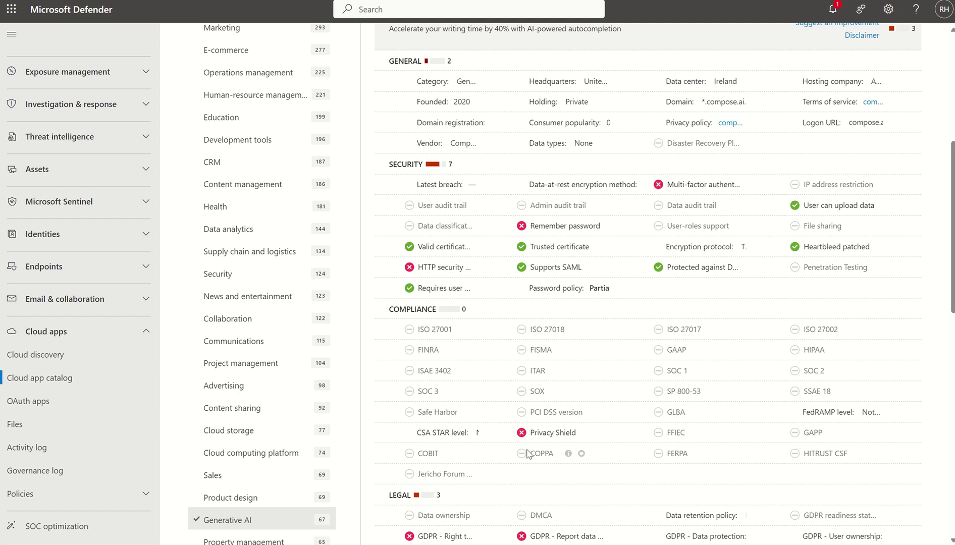
{"action": "scroll", "coordinate": [528, 452], "scroll_direction": "down", "scroll_amount": 4}
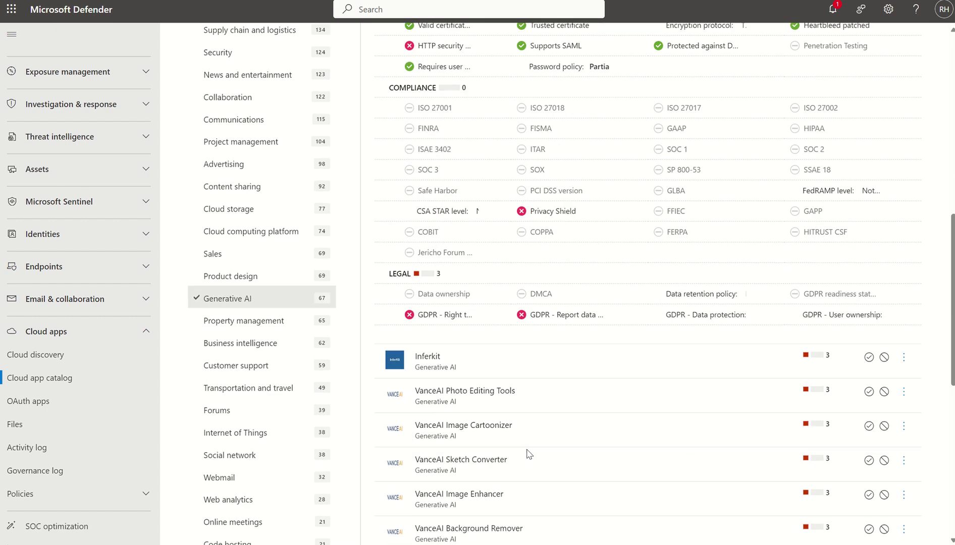
{"action": "scroll", "coordinate": [528, 453], "scroll_direction": "up", "scroll_amount": 4}
{"action": "scroll", "coordinate": [527, 453], "scroll_direction": "up", "scroll_amount": 4}
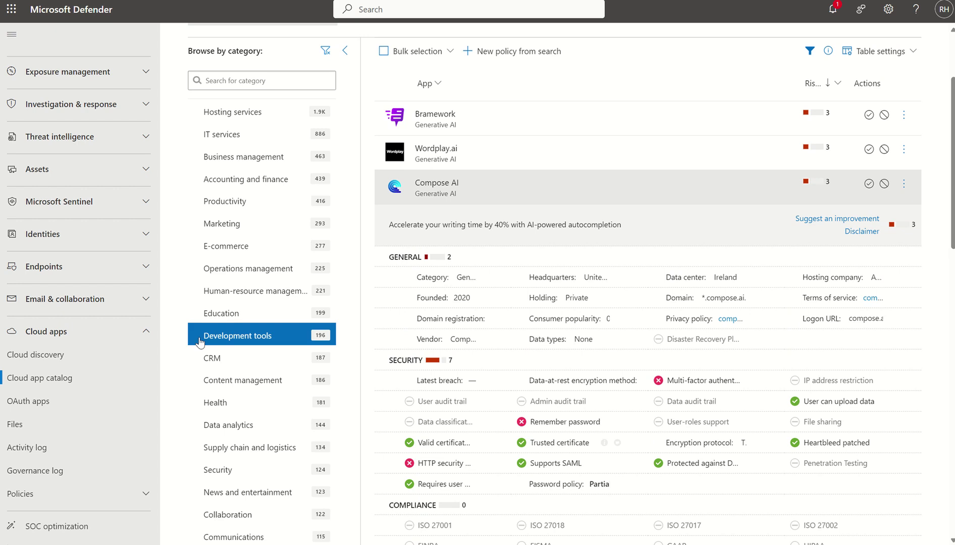
{"action": "scroll", "coordinate": [77, 393], "scroll_direction": "down", "scroll_amount": 5}
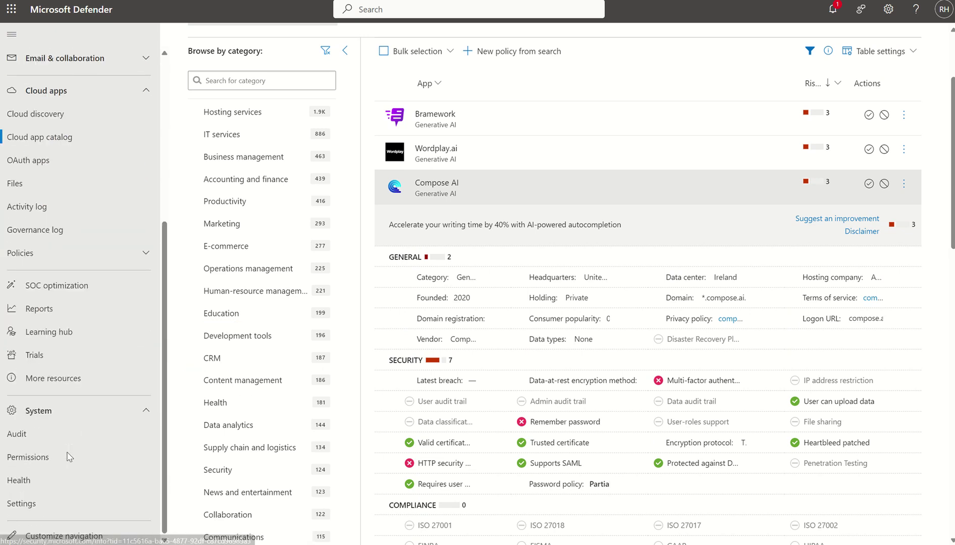
Open Settings > Endpoints > Indicators, show URLs/Domains, and scroll the lastminute.com table sideways.
{"action": "left_click", "coordinate": [32, 504]}
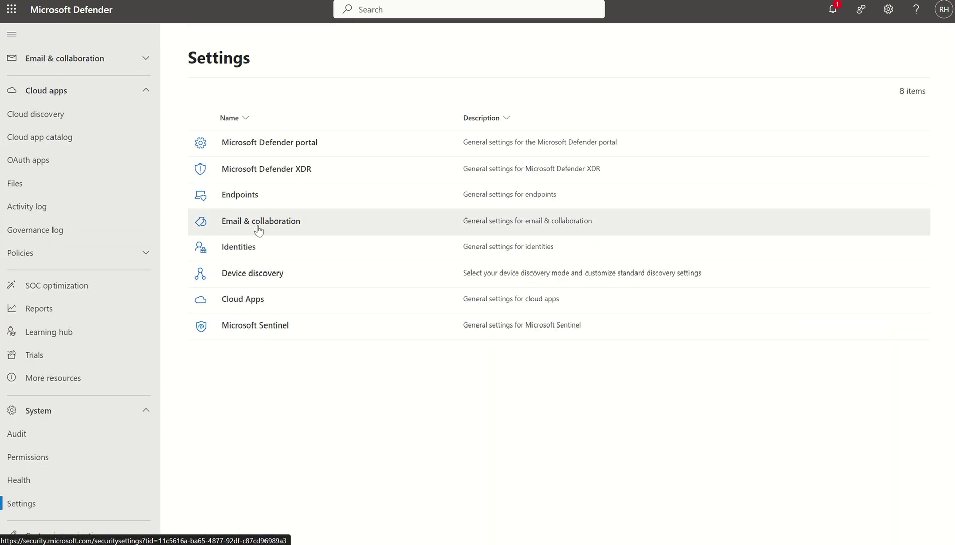
{"action": "left_click", "coordinate": [240, 195]}
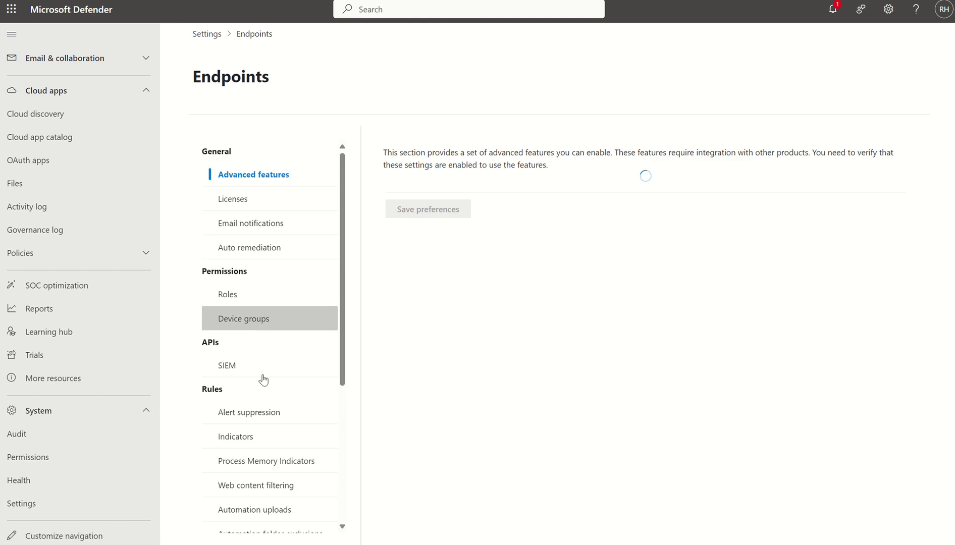
{"action": "left_click", "coordinate": [243, 441]}
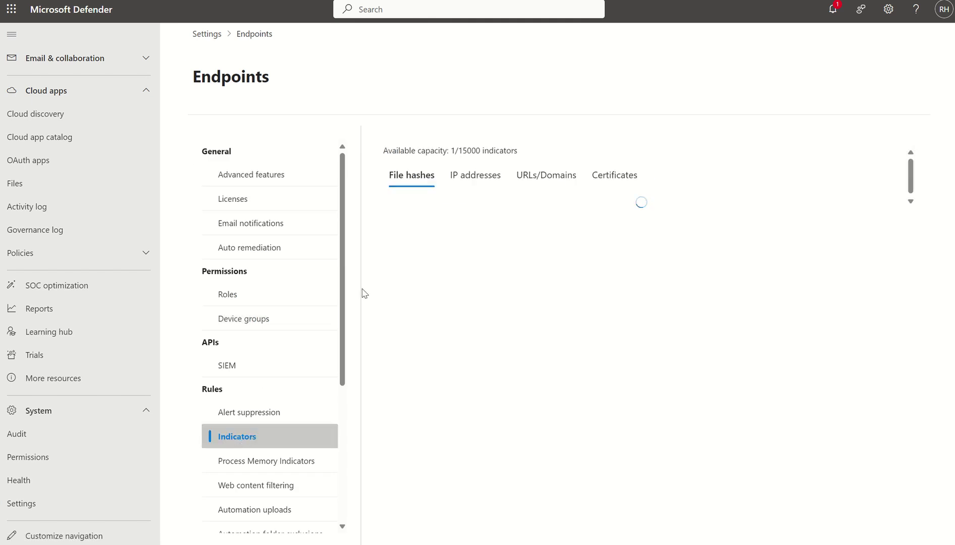
{"action": "left_click", "coordinate": [541, 185]}
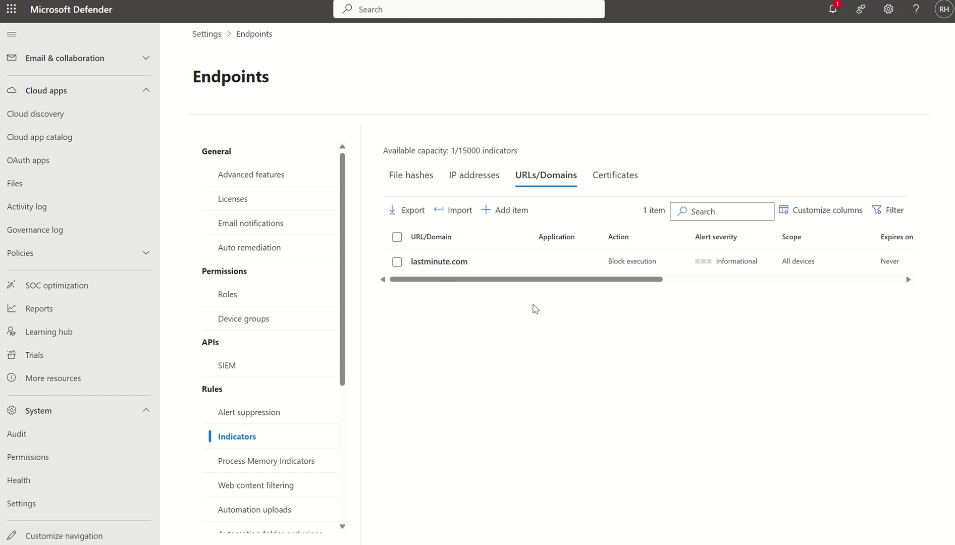
{"action": "left_click_drag", "start_coordinate": [628, 279], "coordinate": [521, 311]}
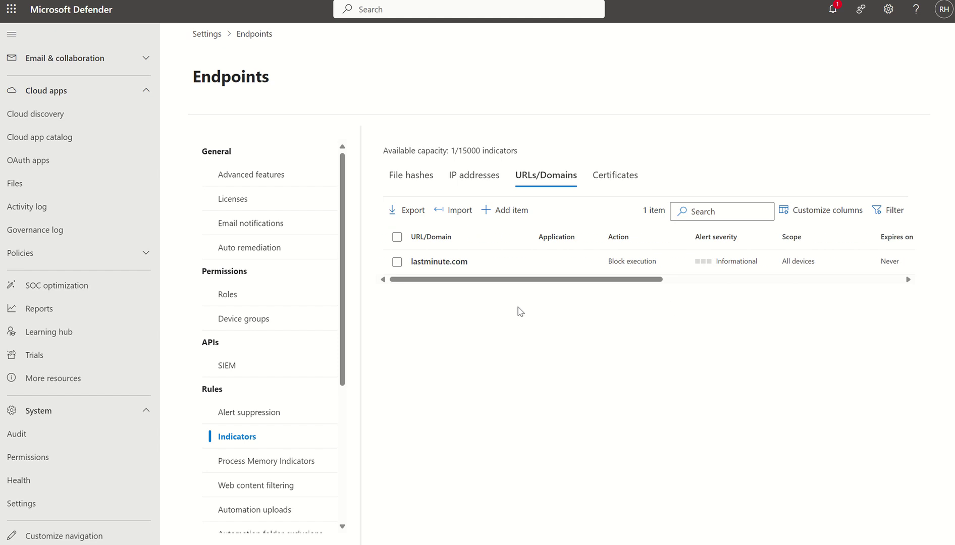